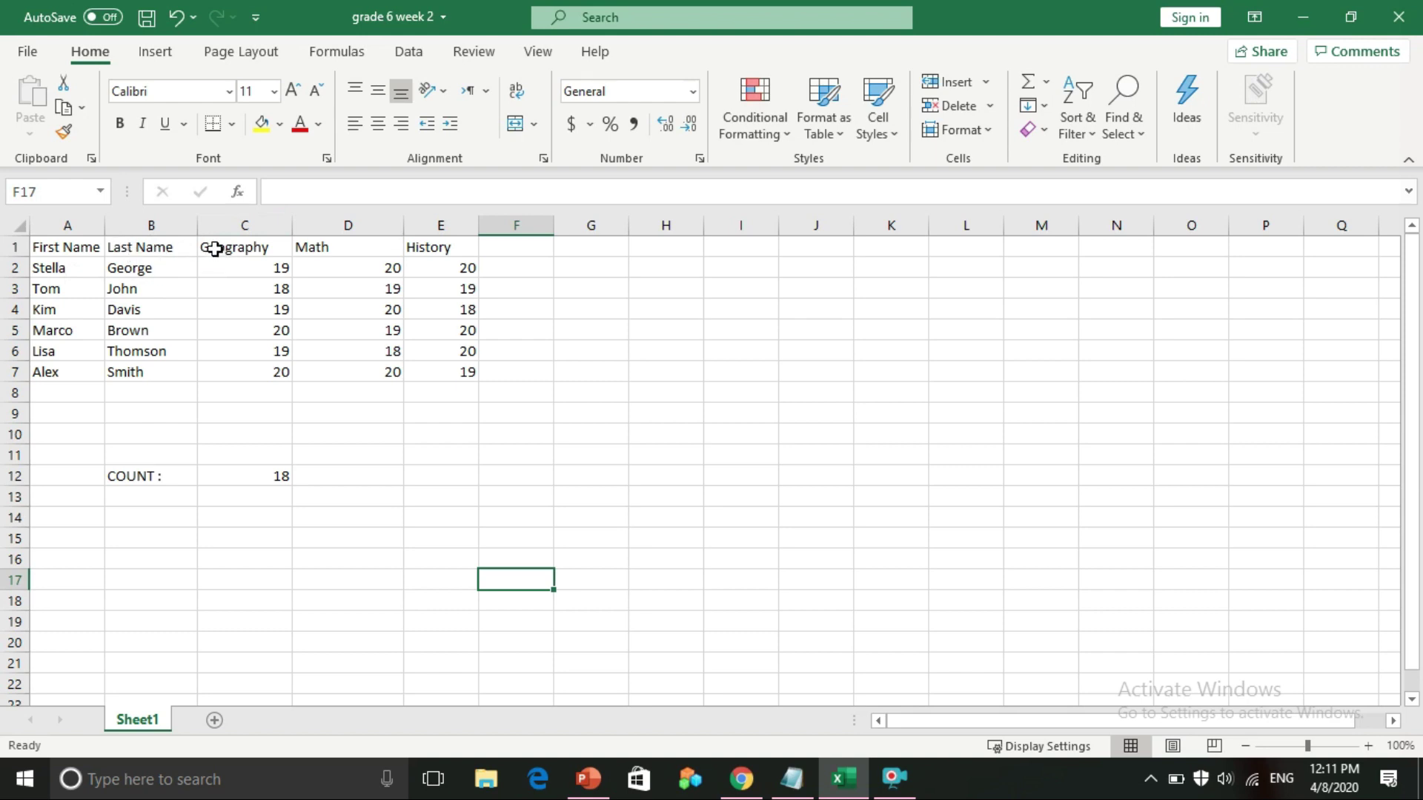
# Insert an entire empty column at C, shifting Geography, Math and History to D–F
pyautogui.click(212, 247)
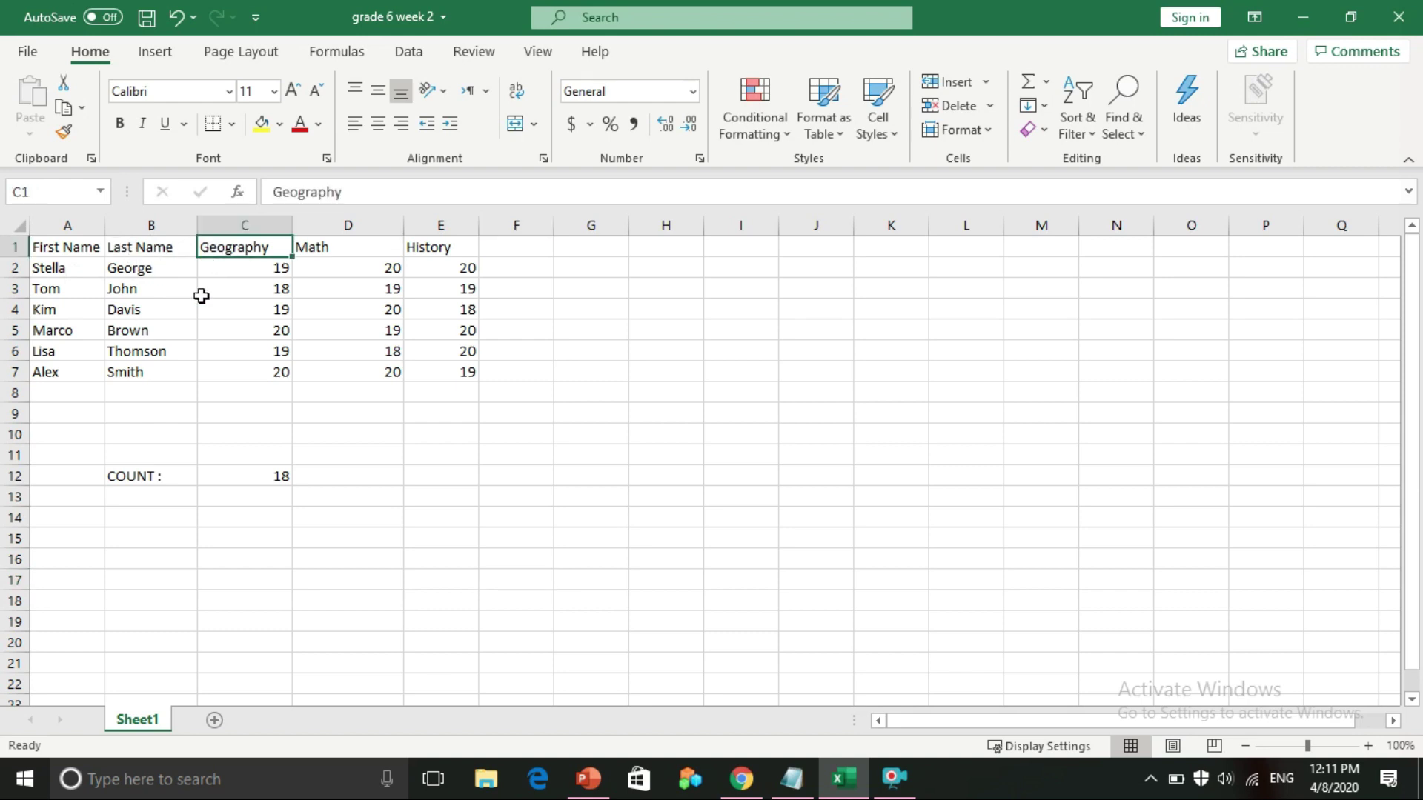
pyautogui.rightClick(219, 250)
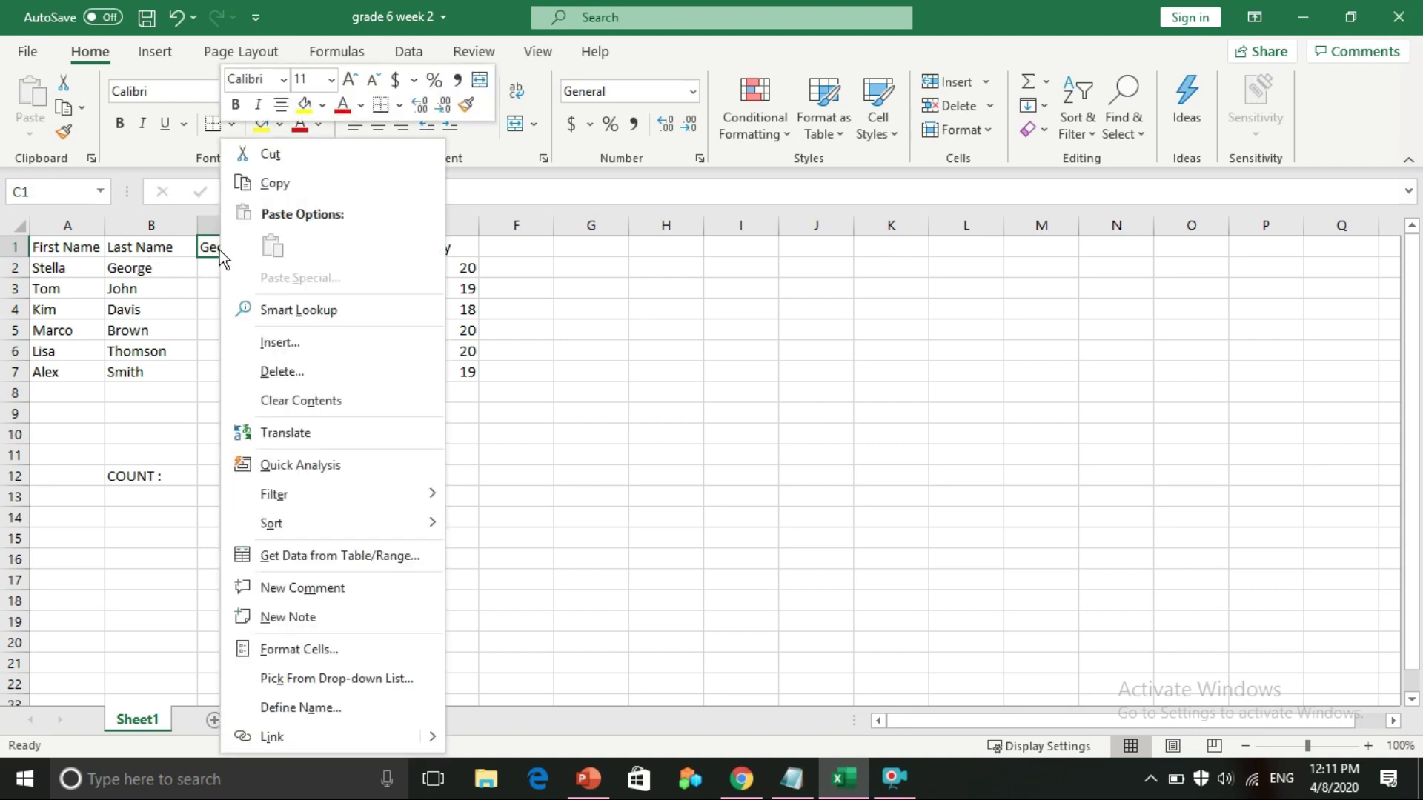
pyautogui.click(297, 341)
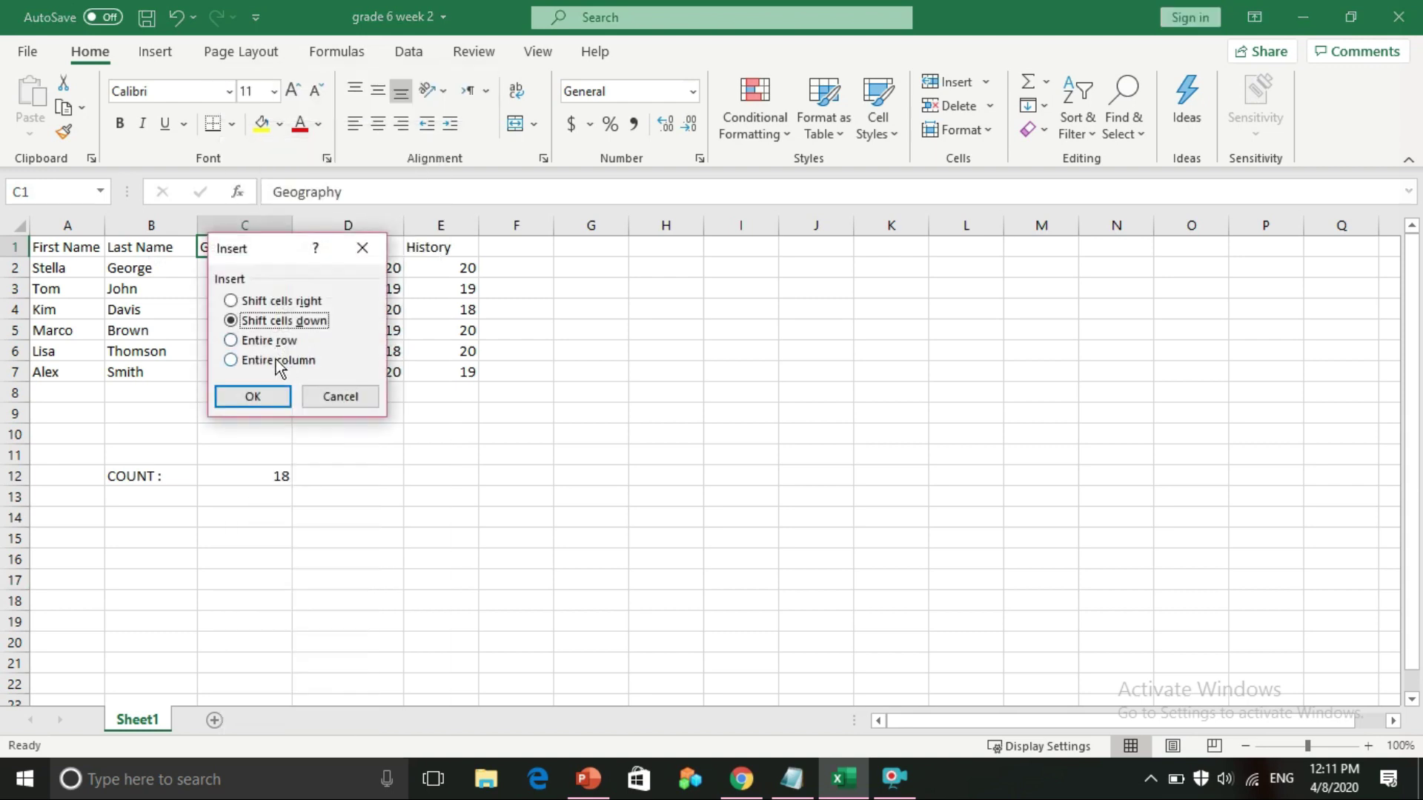
pyautogui.click(273, 361)
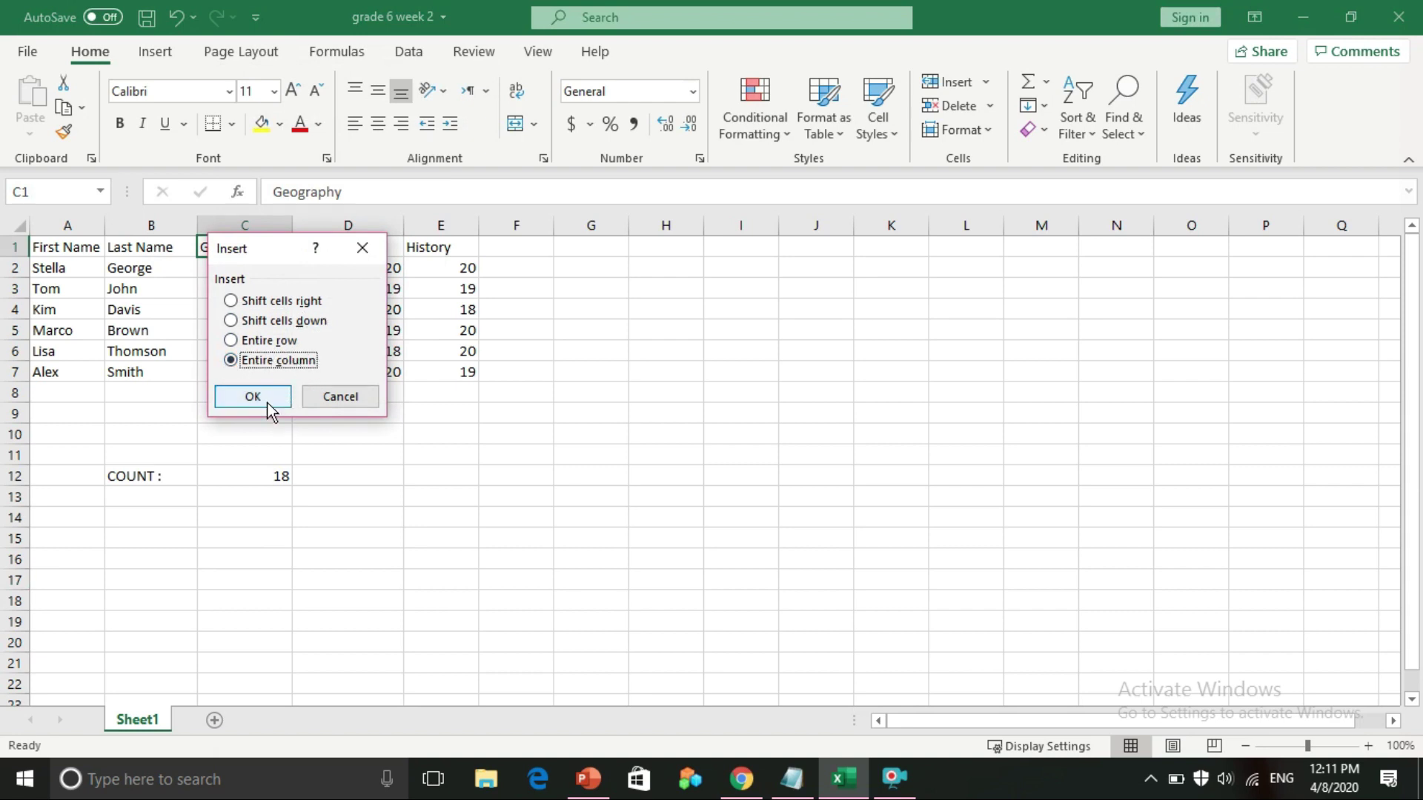
pyautogui.click(268, 401)
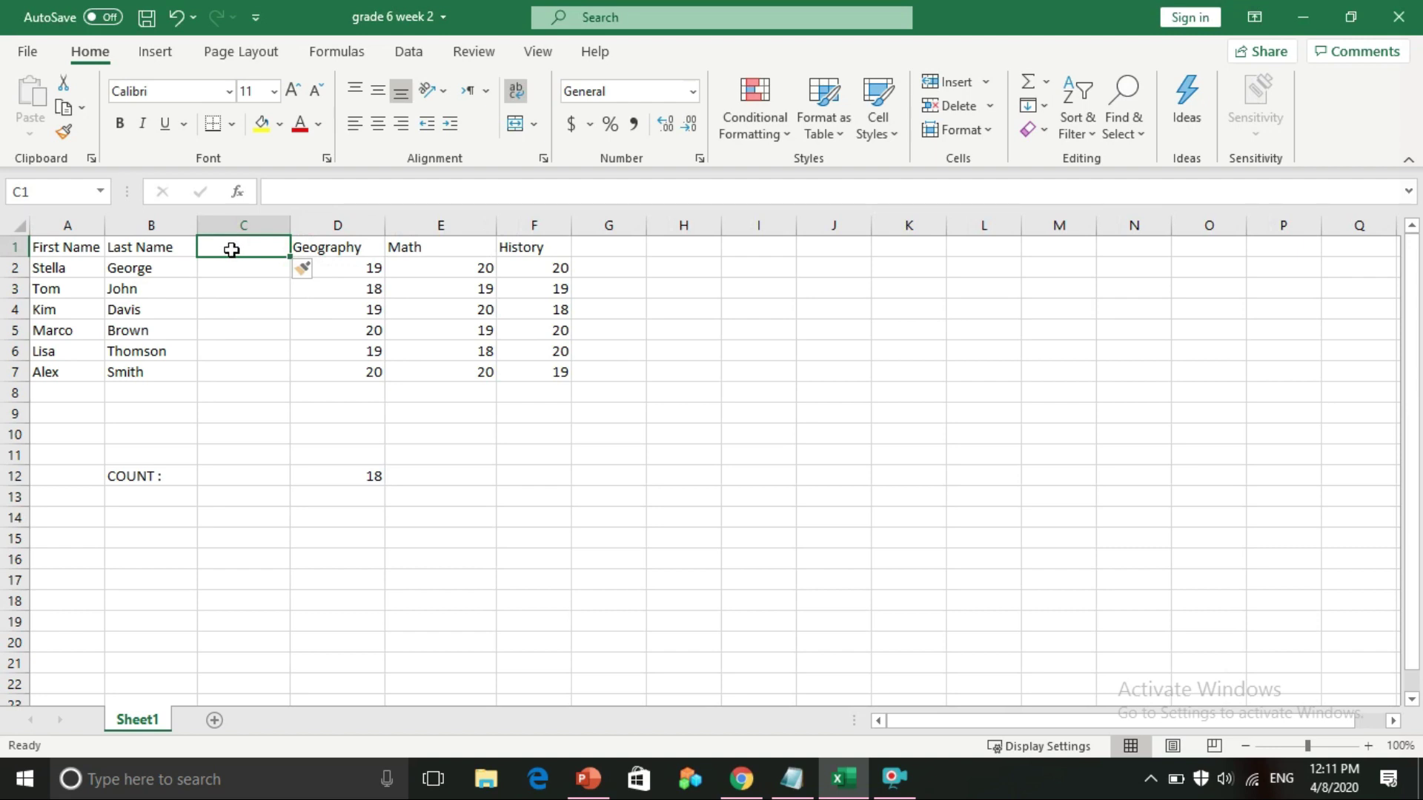
# Enter the header 'Full Name' in cell C1
pyautogui.write('Full')
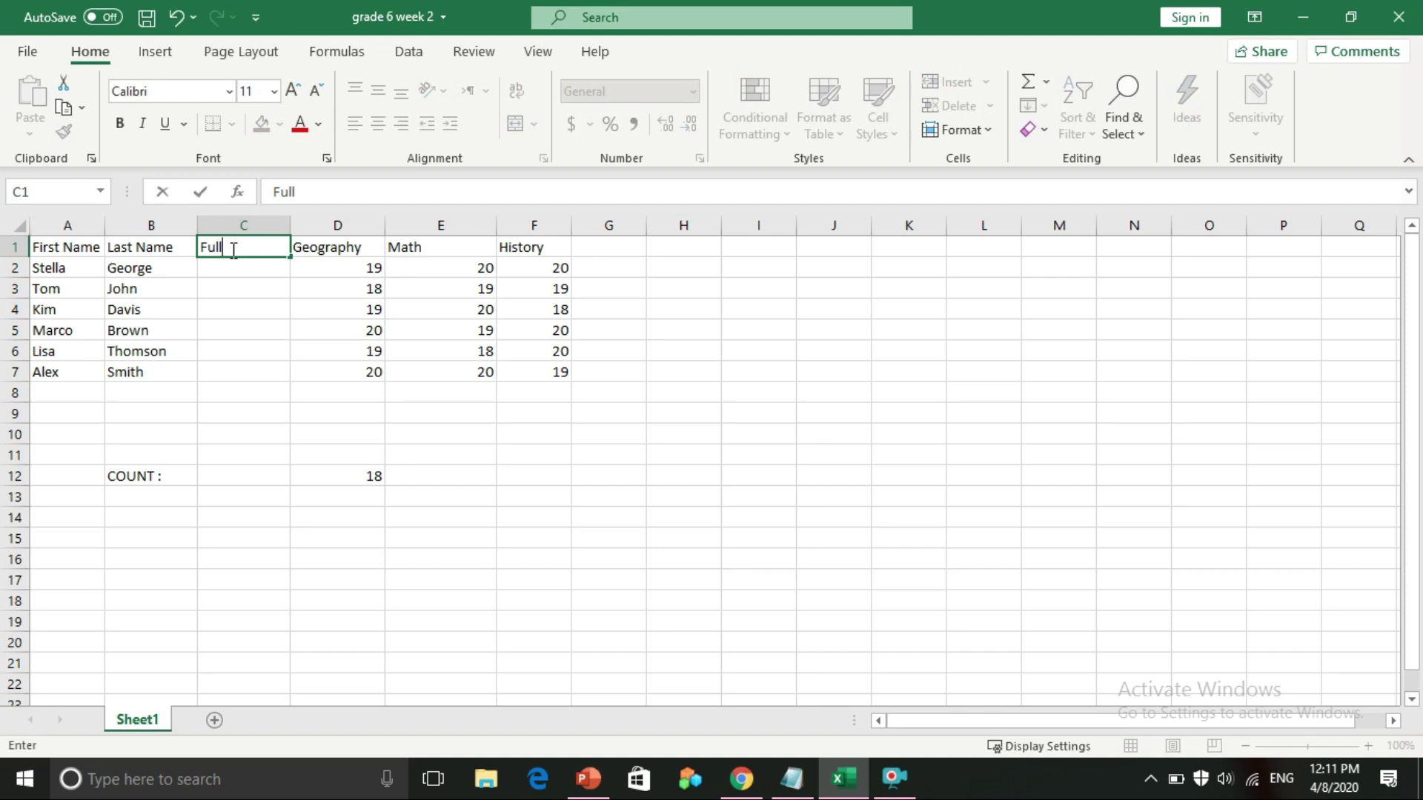
pyautogui.write(' Name')
pyautogui.click(224, 272)
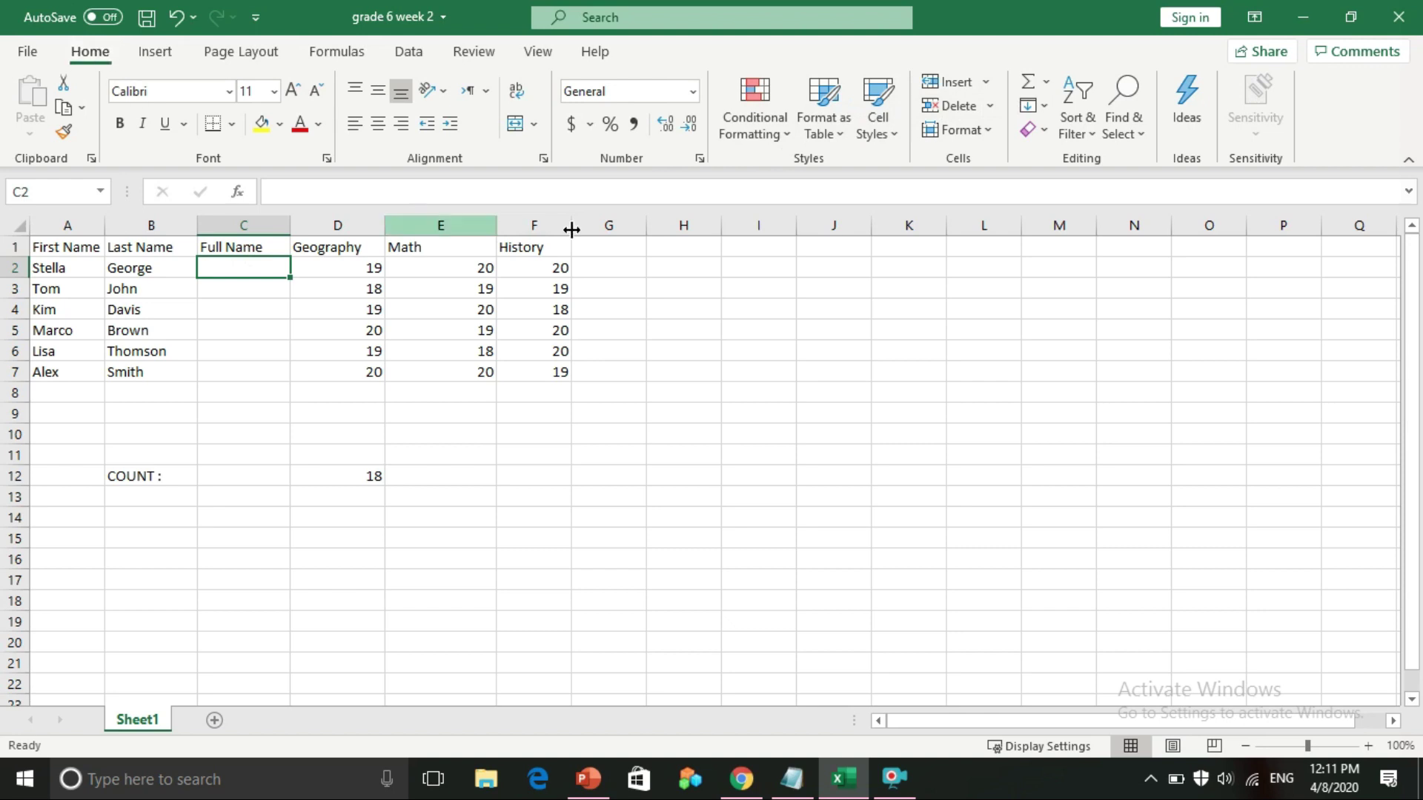
# Insert the CONCAT function into C2 from the Text category of More Functions
pyautogui.click(1049, 81)
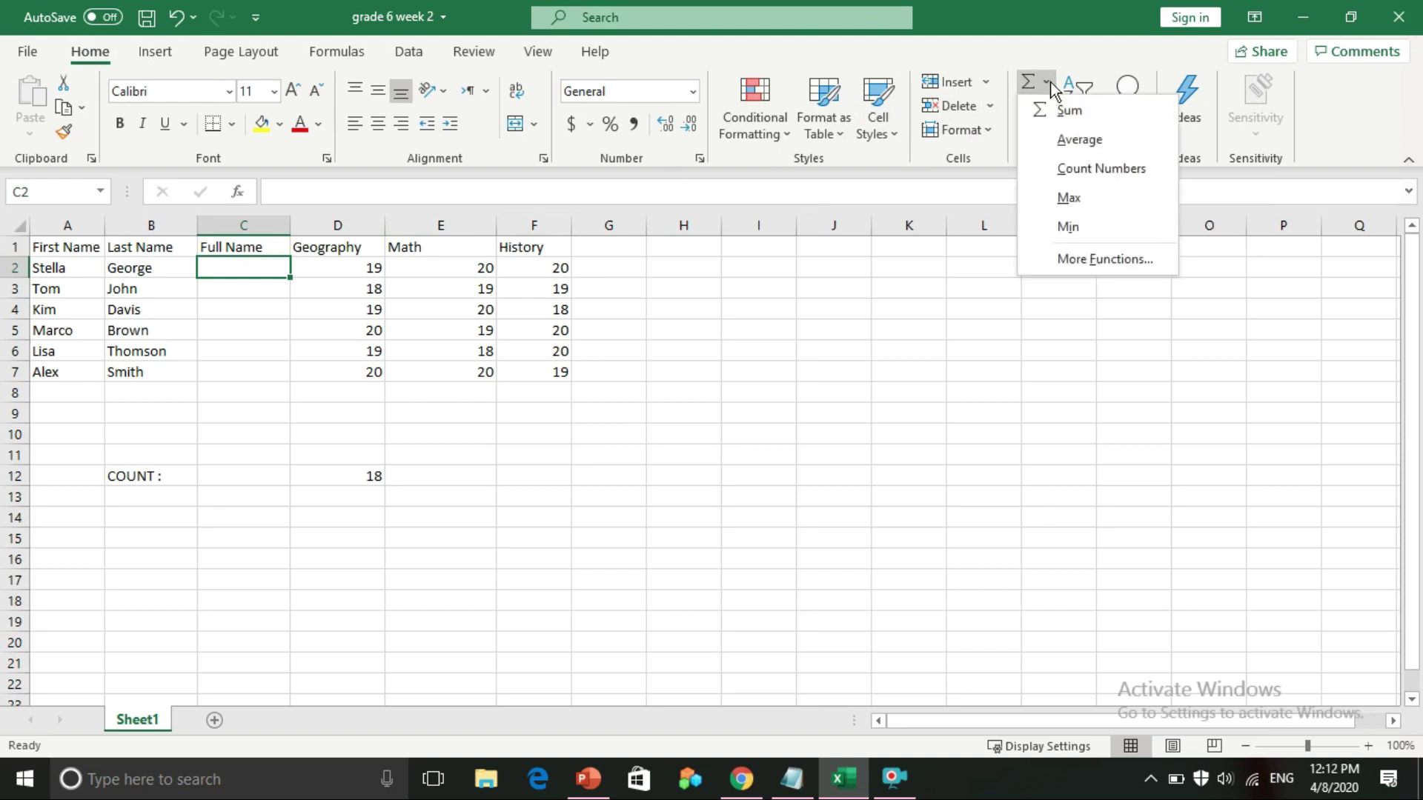
pyautogui.click(1048, 265)
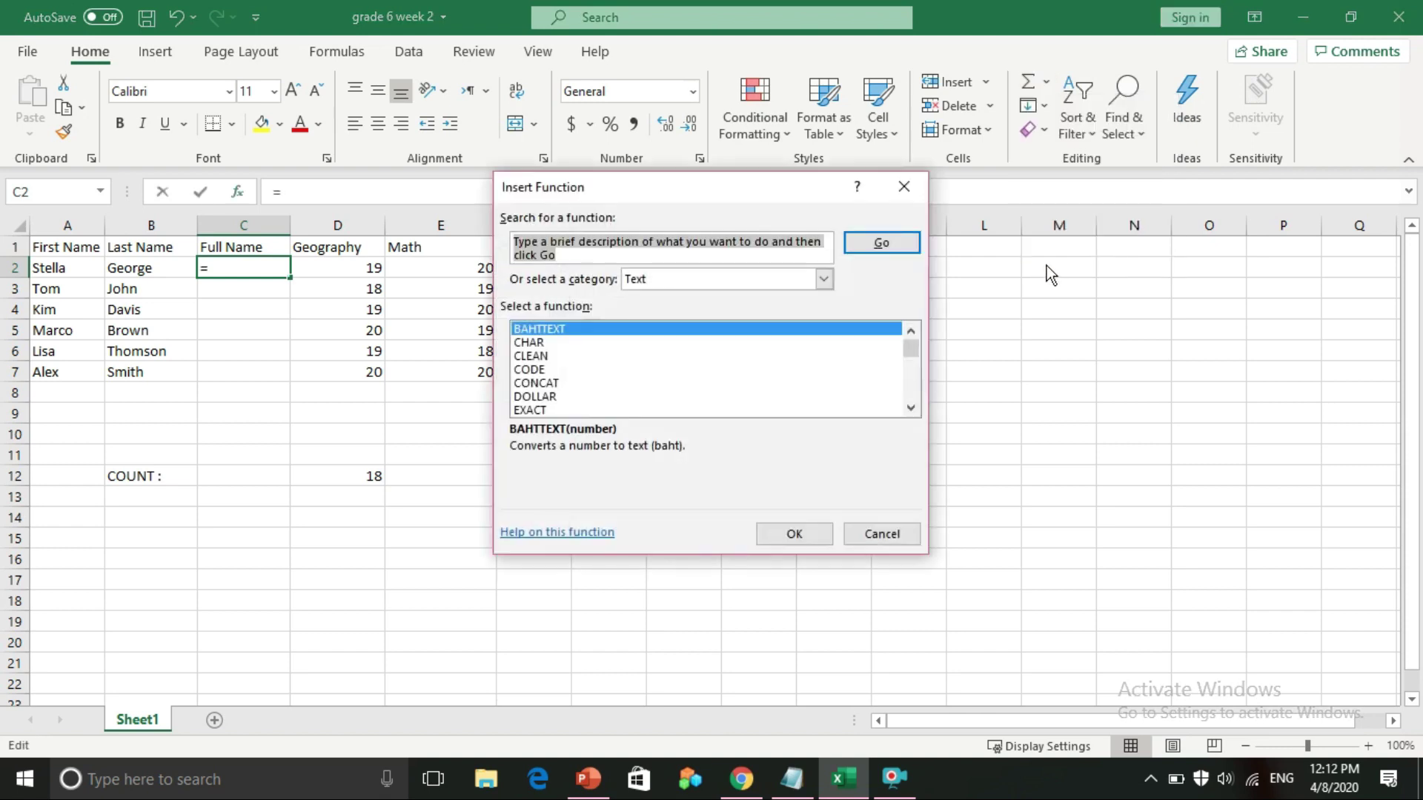
pyautogui.click(697, 280)
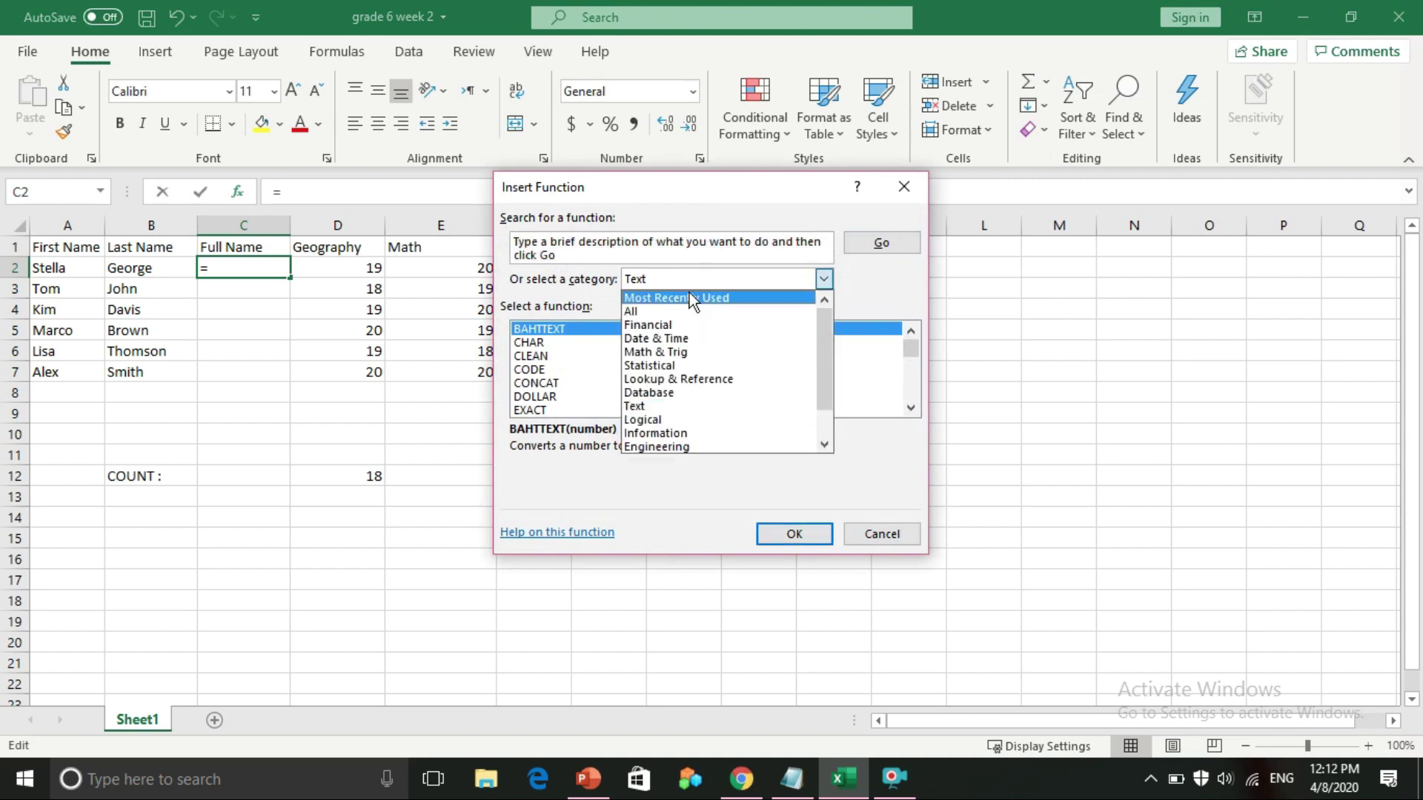
pyautogui.click(650, 406)
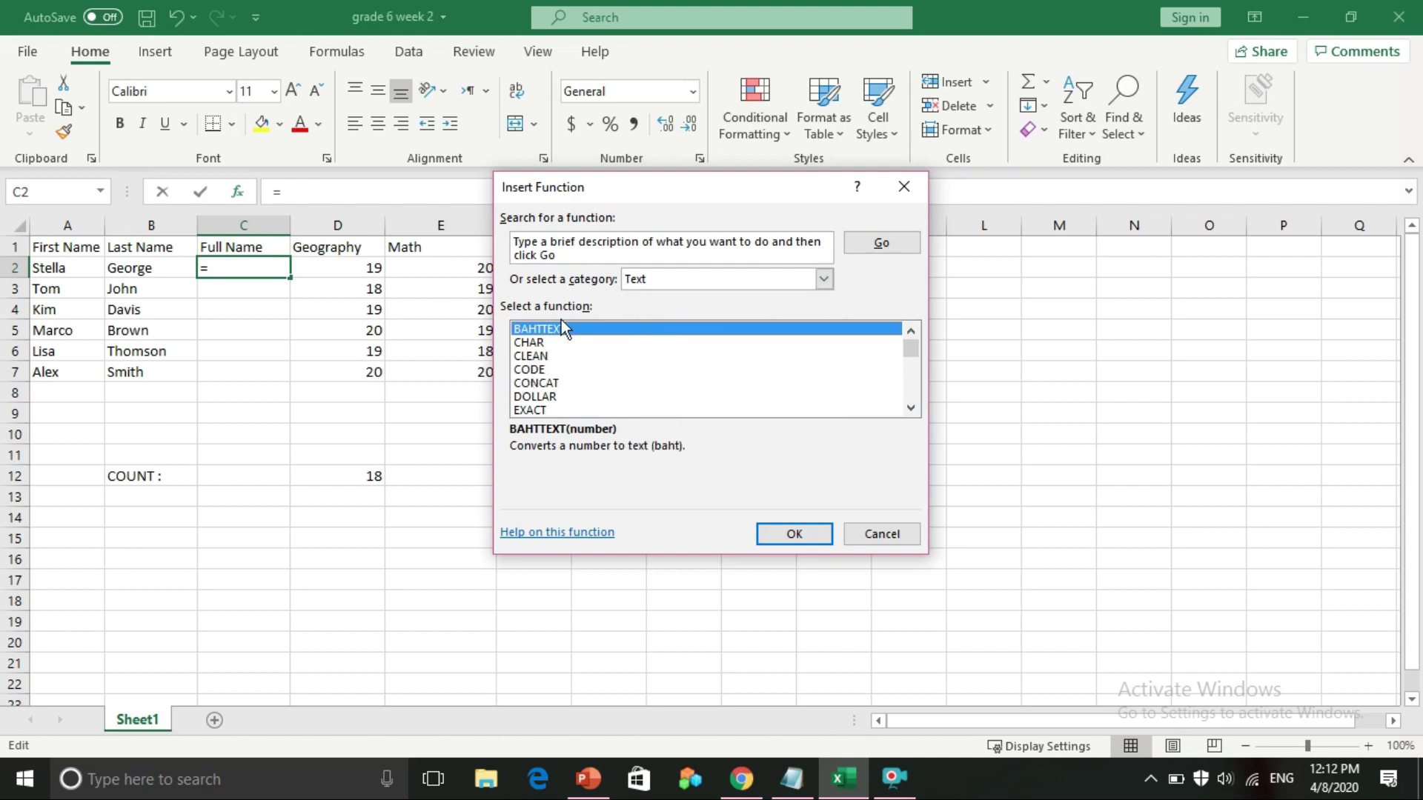
pyautogui.scroll(-7, 527, 400)
pyautogui.scroll(6, 535, 393)
pyautogui.scroll(1, 536, 390)
pyautogui.click(577, 384)
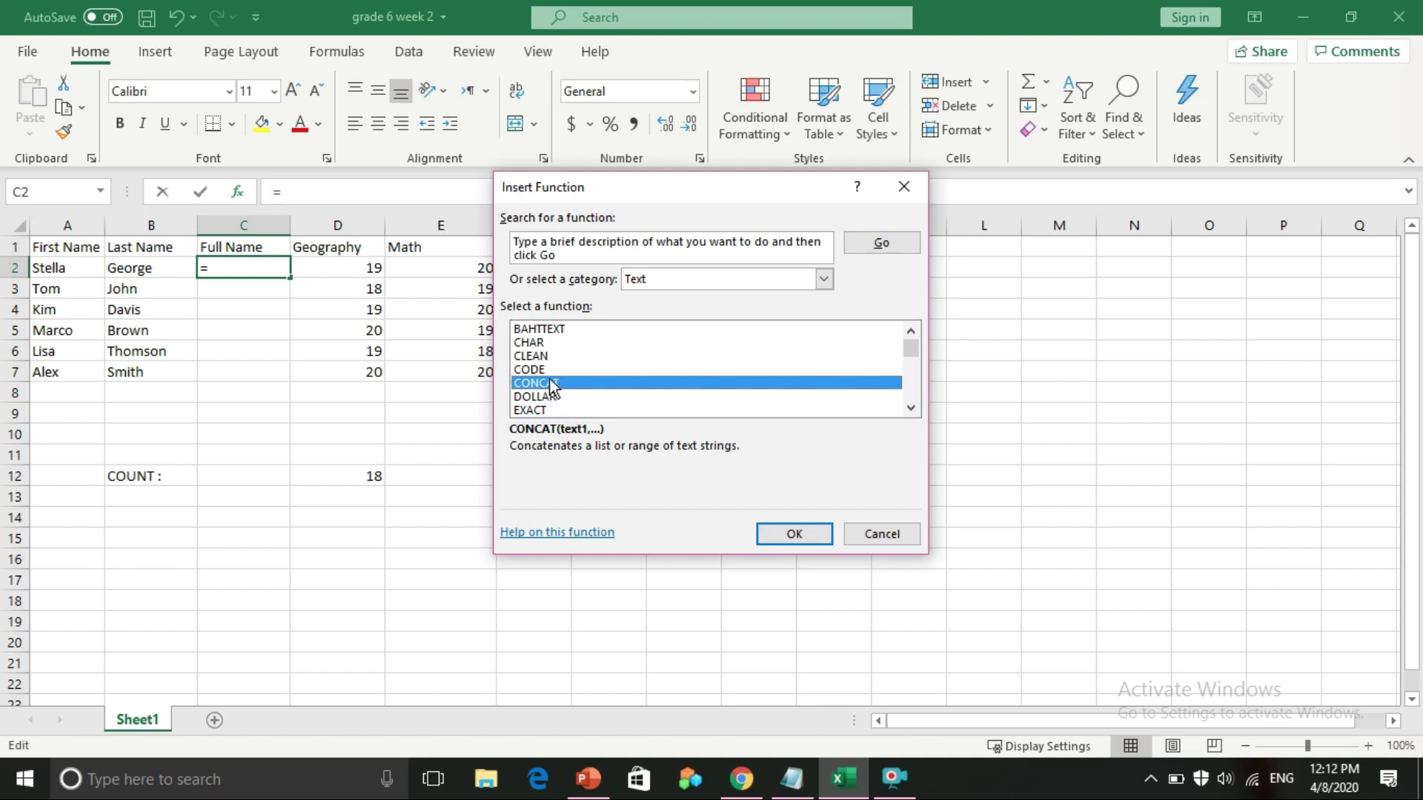
pyautogui.click(788, 535)
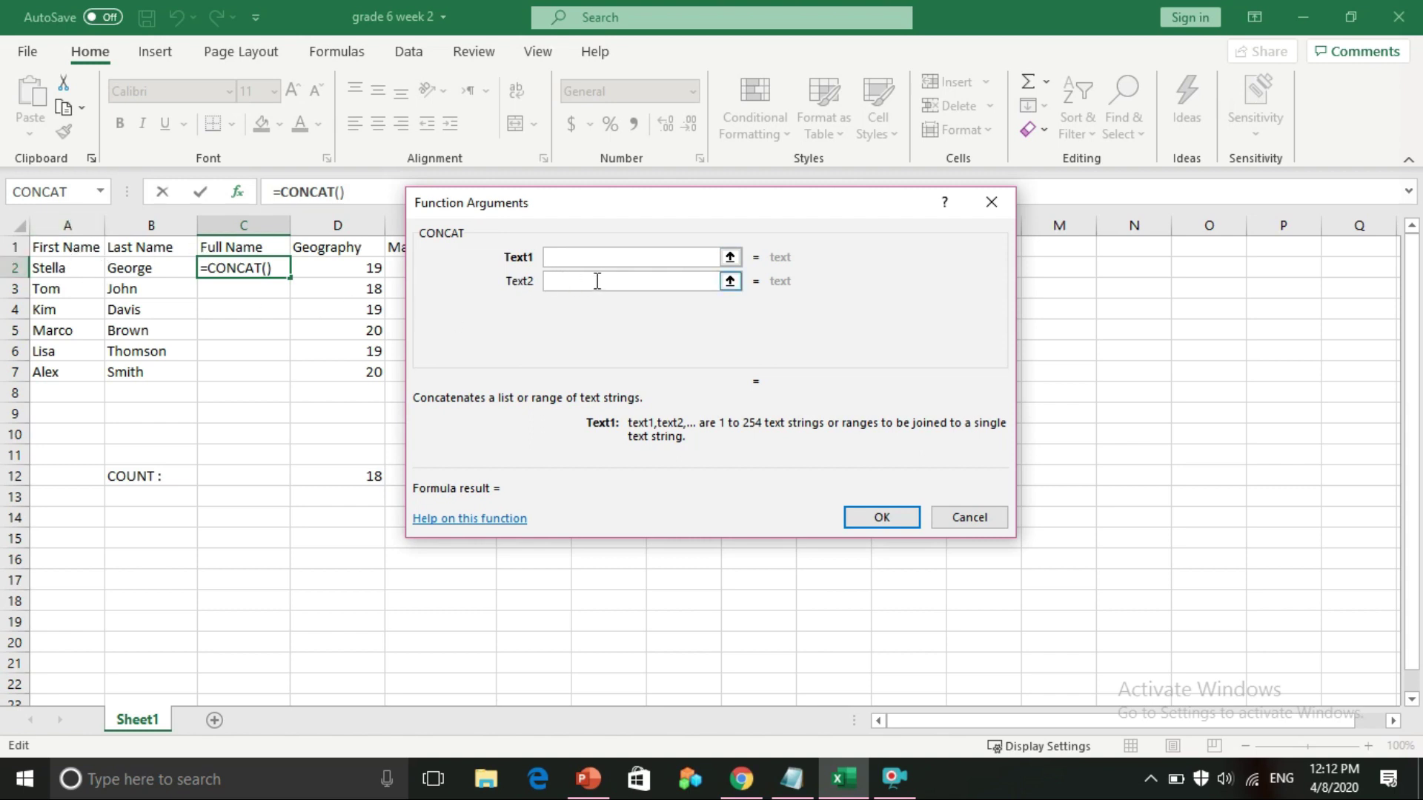
pyautogui.write('A2')
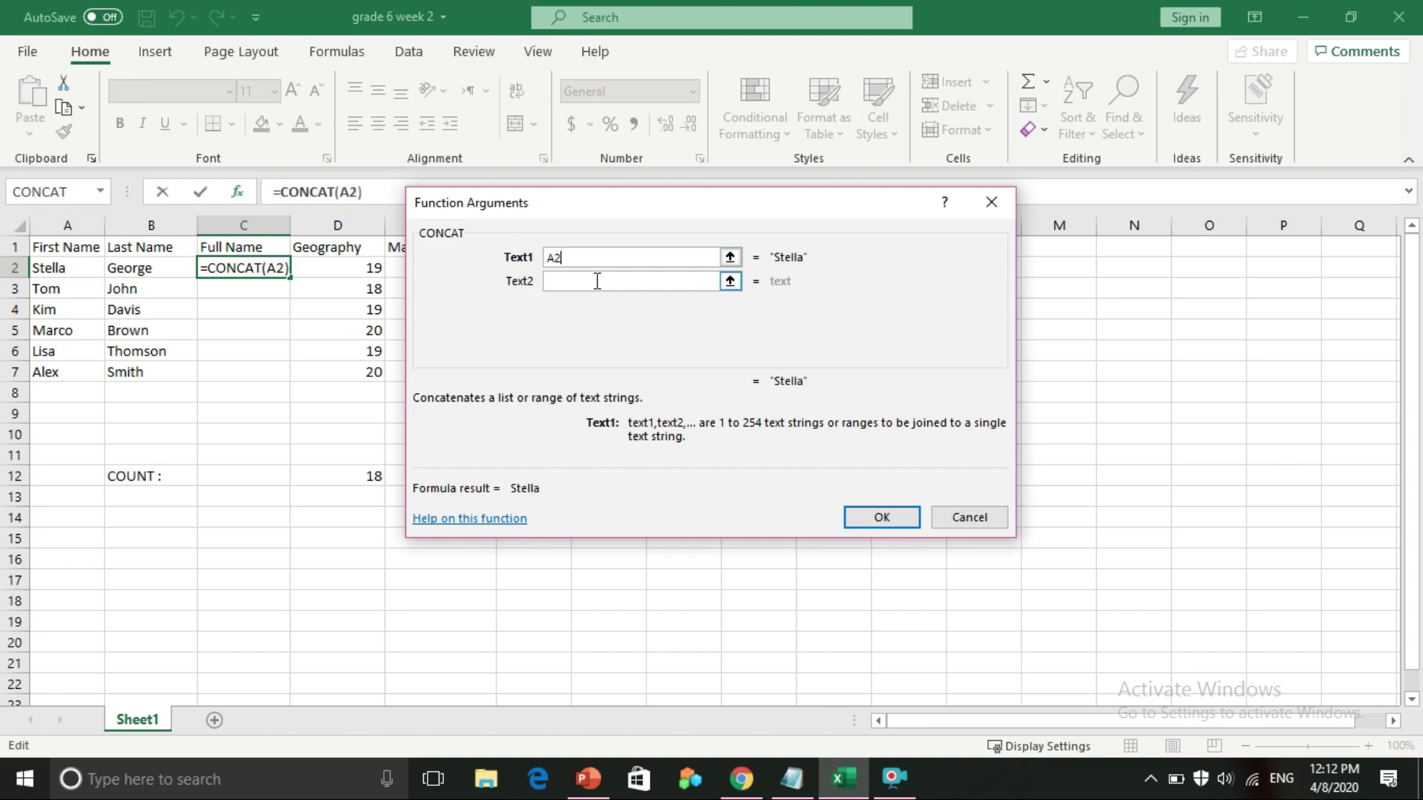
pyautogui.click(594, 287)
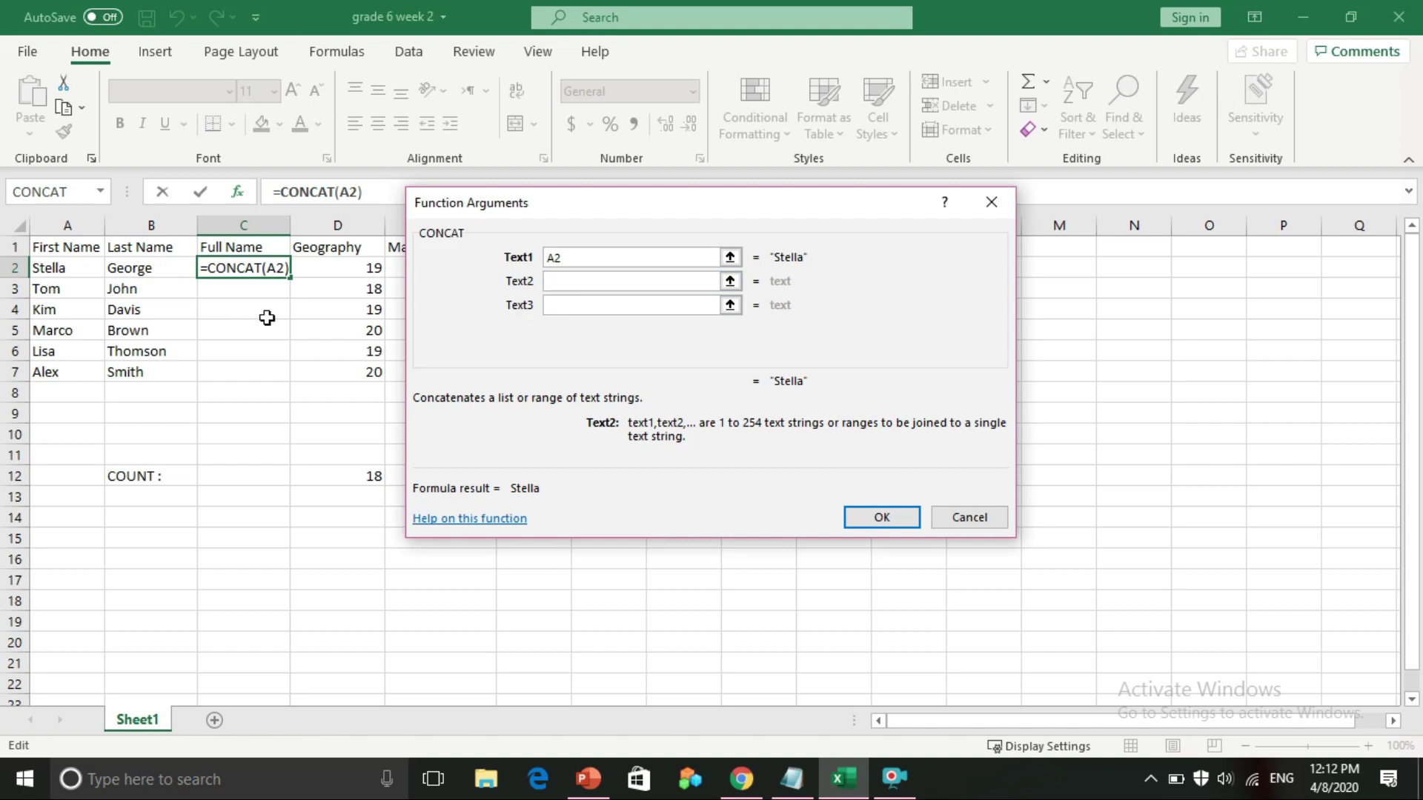
pyautogui.write('"')
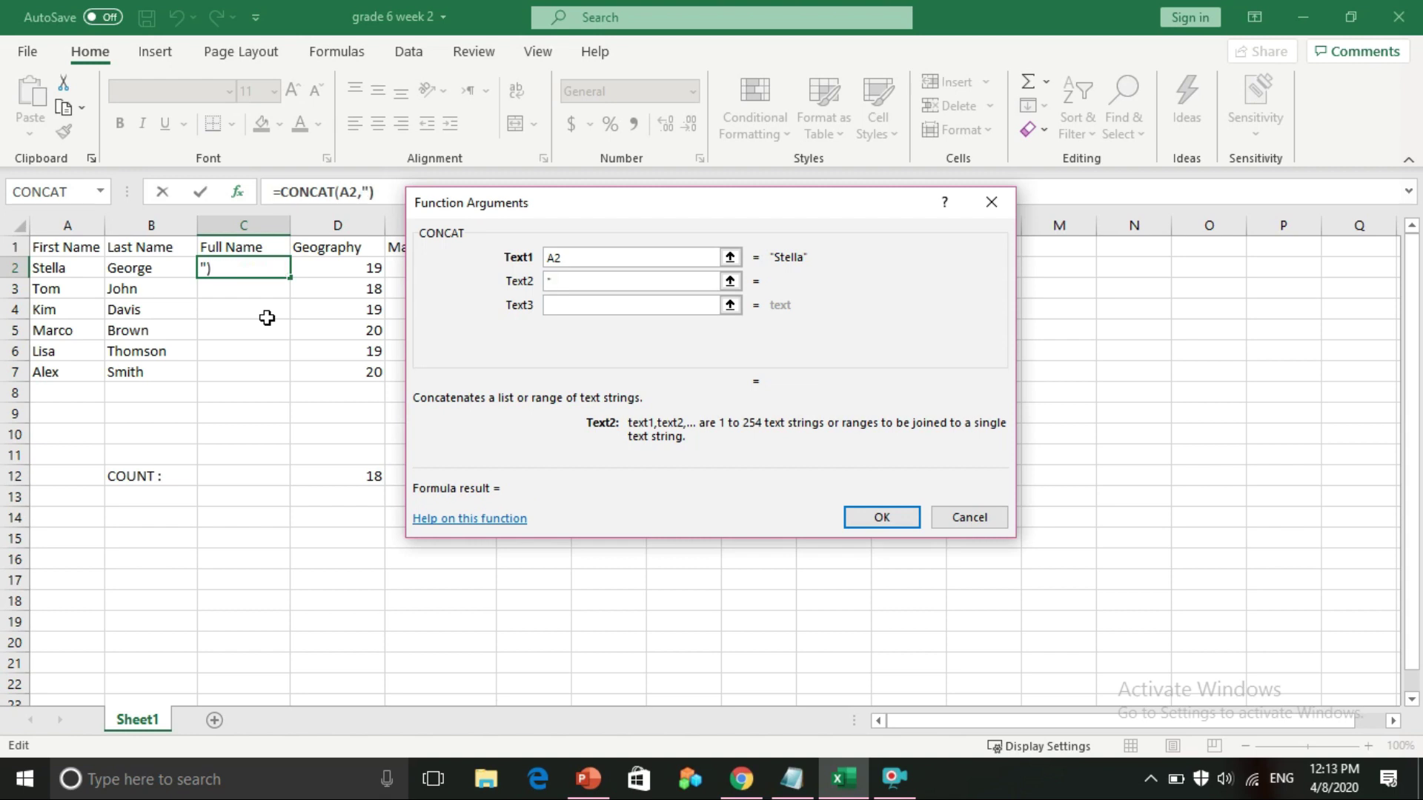
pyautogui.write('"')
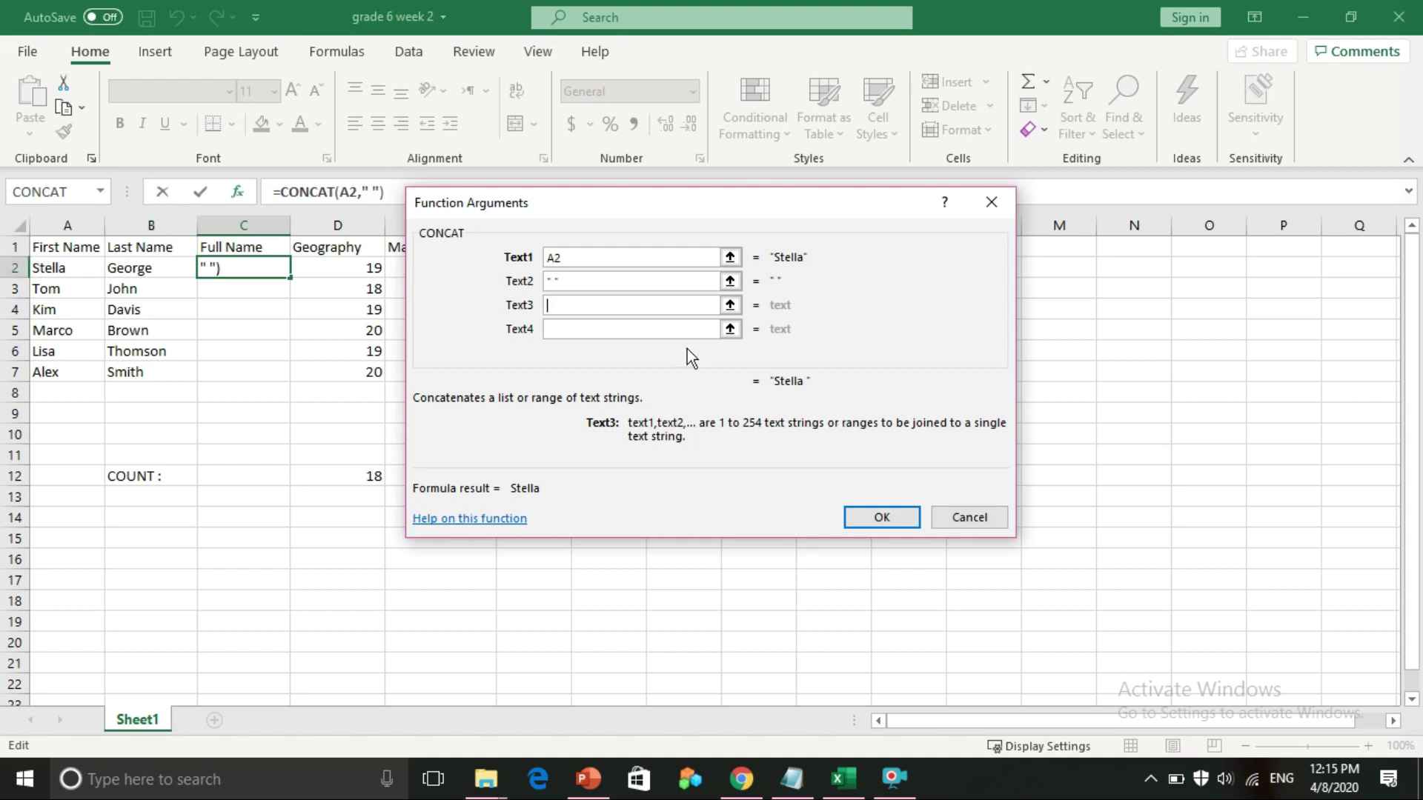
pyautogui.write('B2')
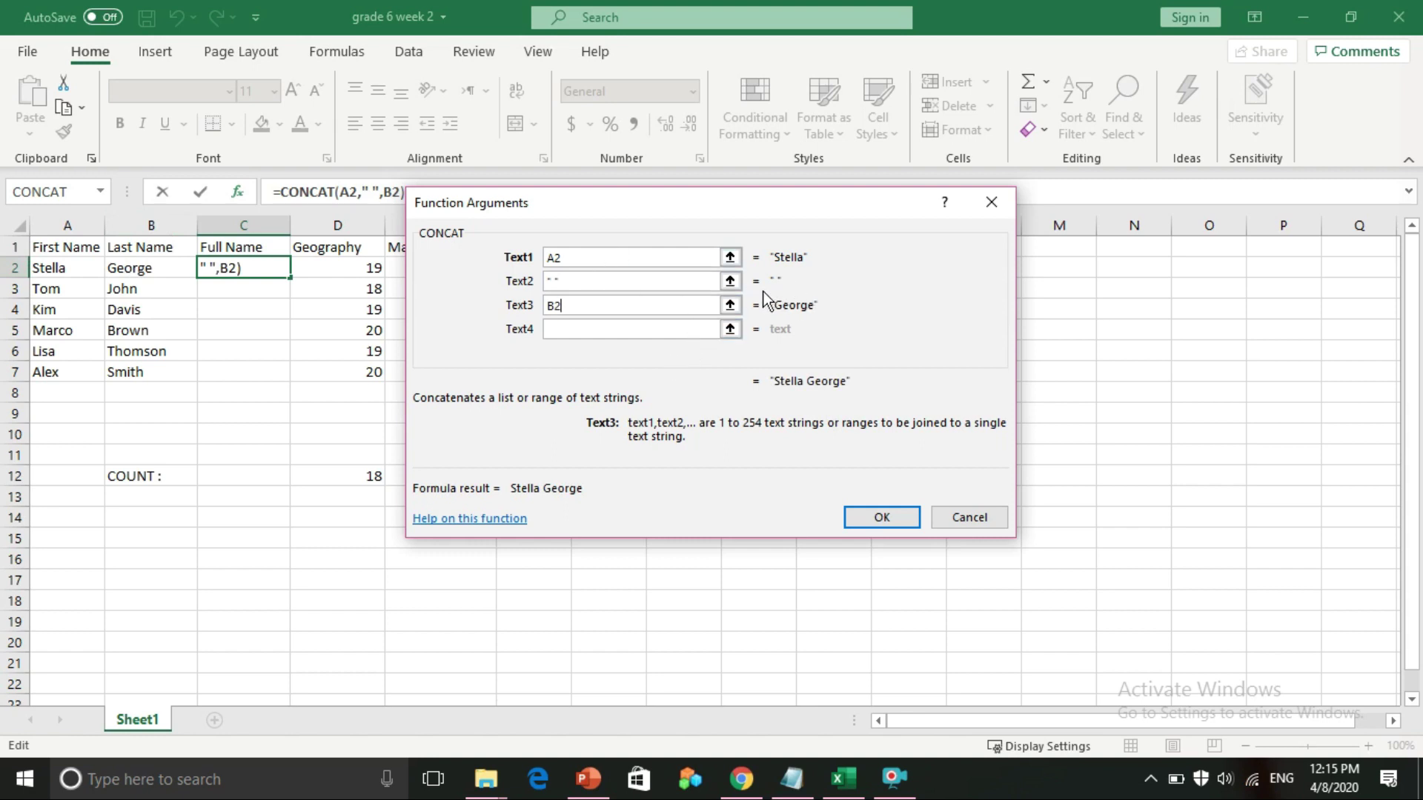
pyautogui.click(866, 519)
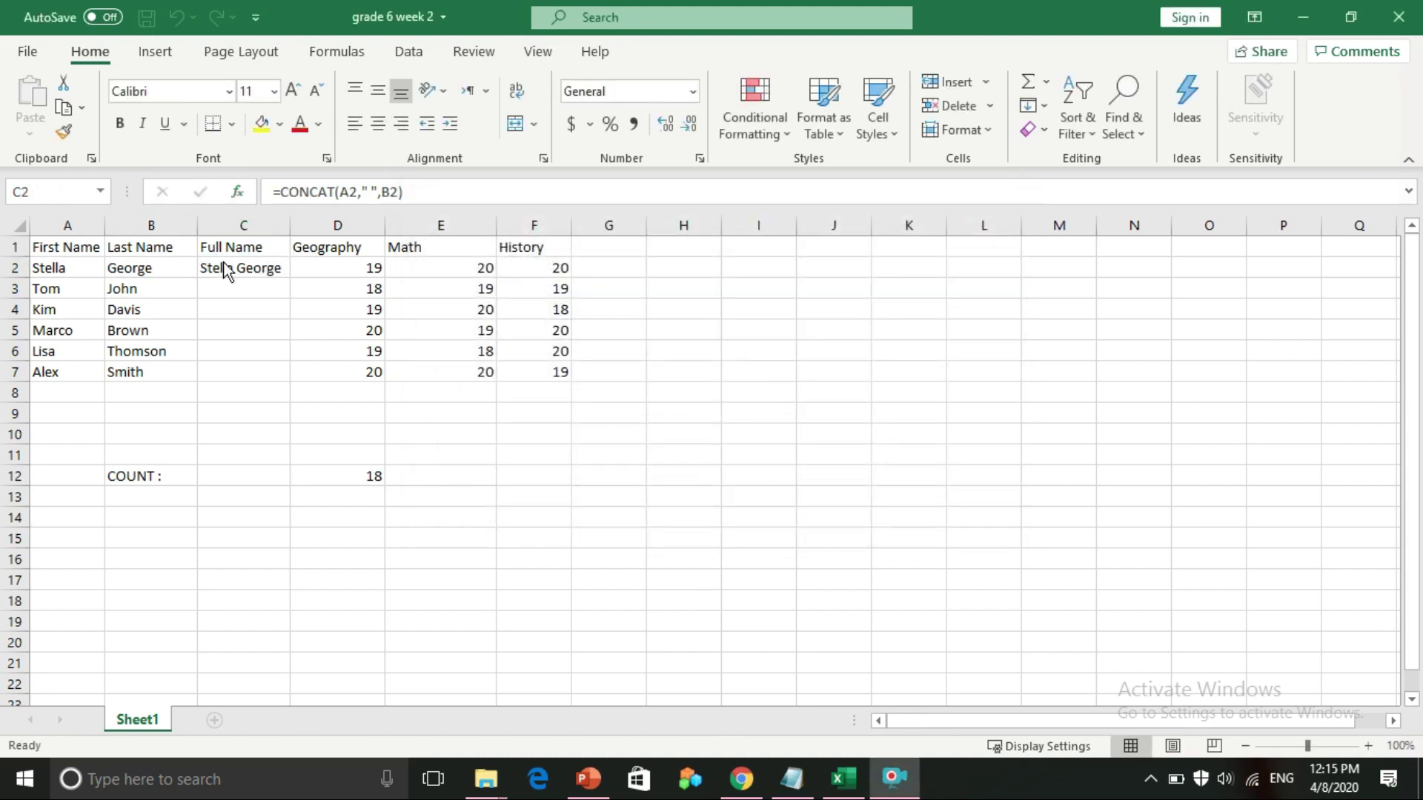
pyautogui.click(276, 271)
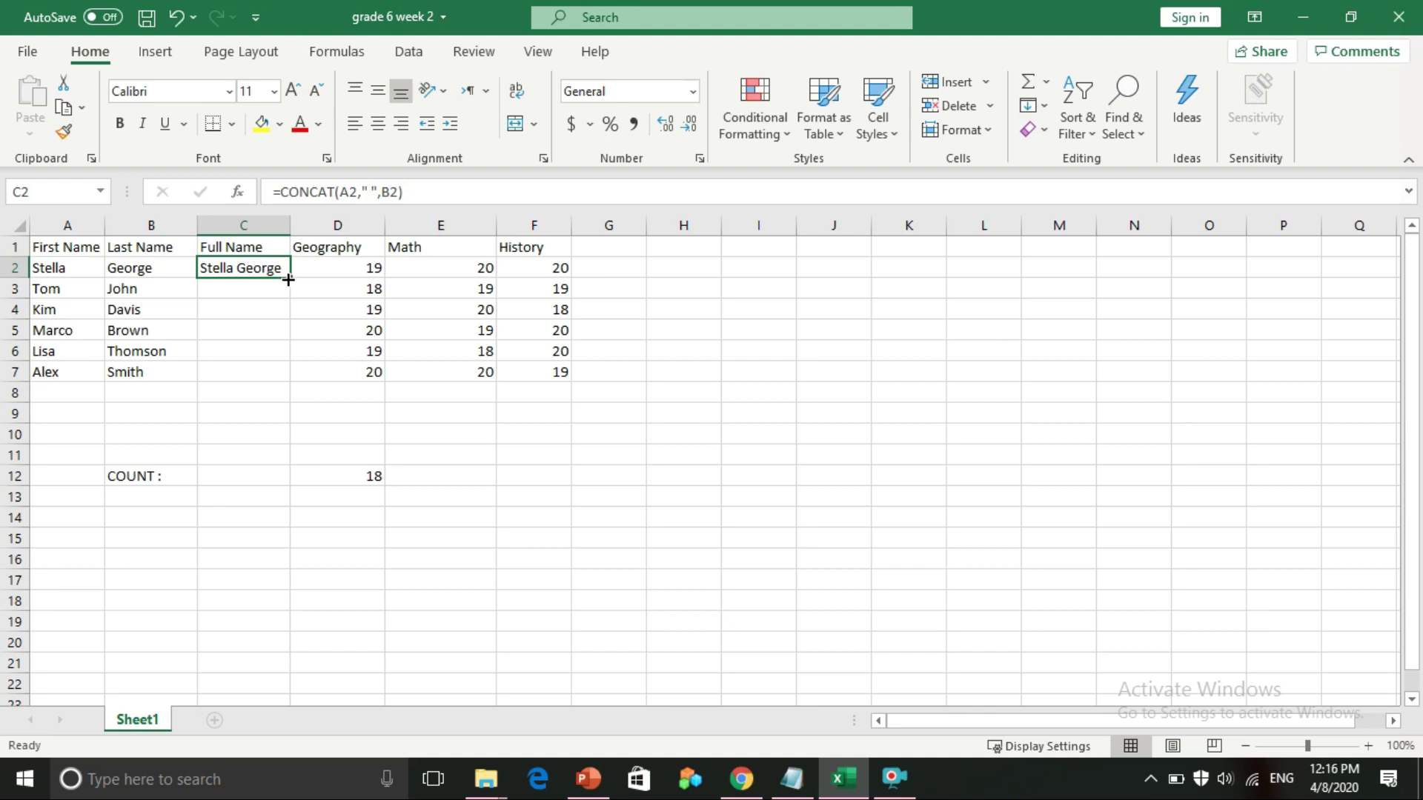
pyautogui.moveTo(290, 278); pyautogui.dragTo(281, 377)
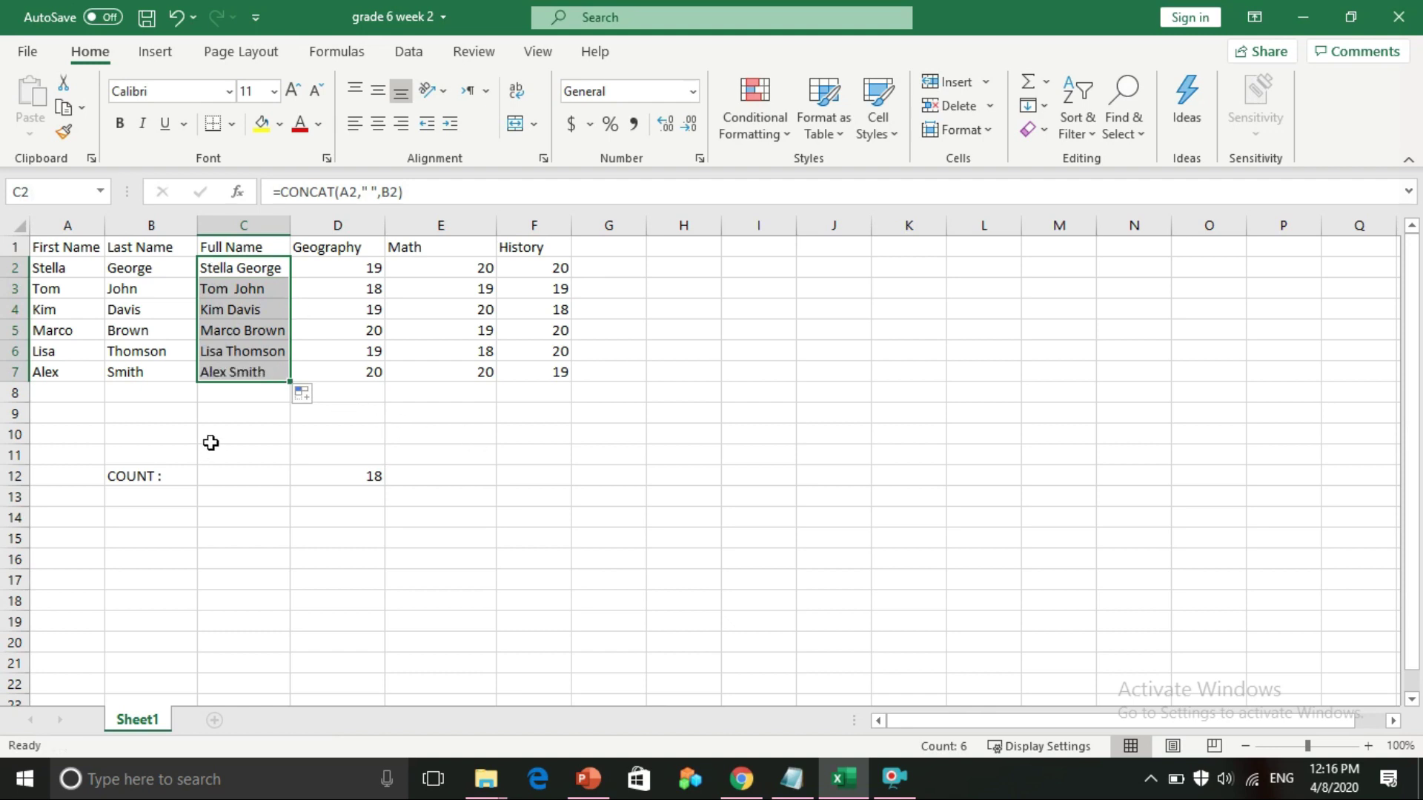
pyautogui.click(214, 439)
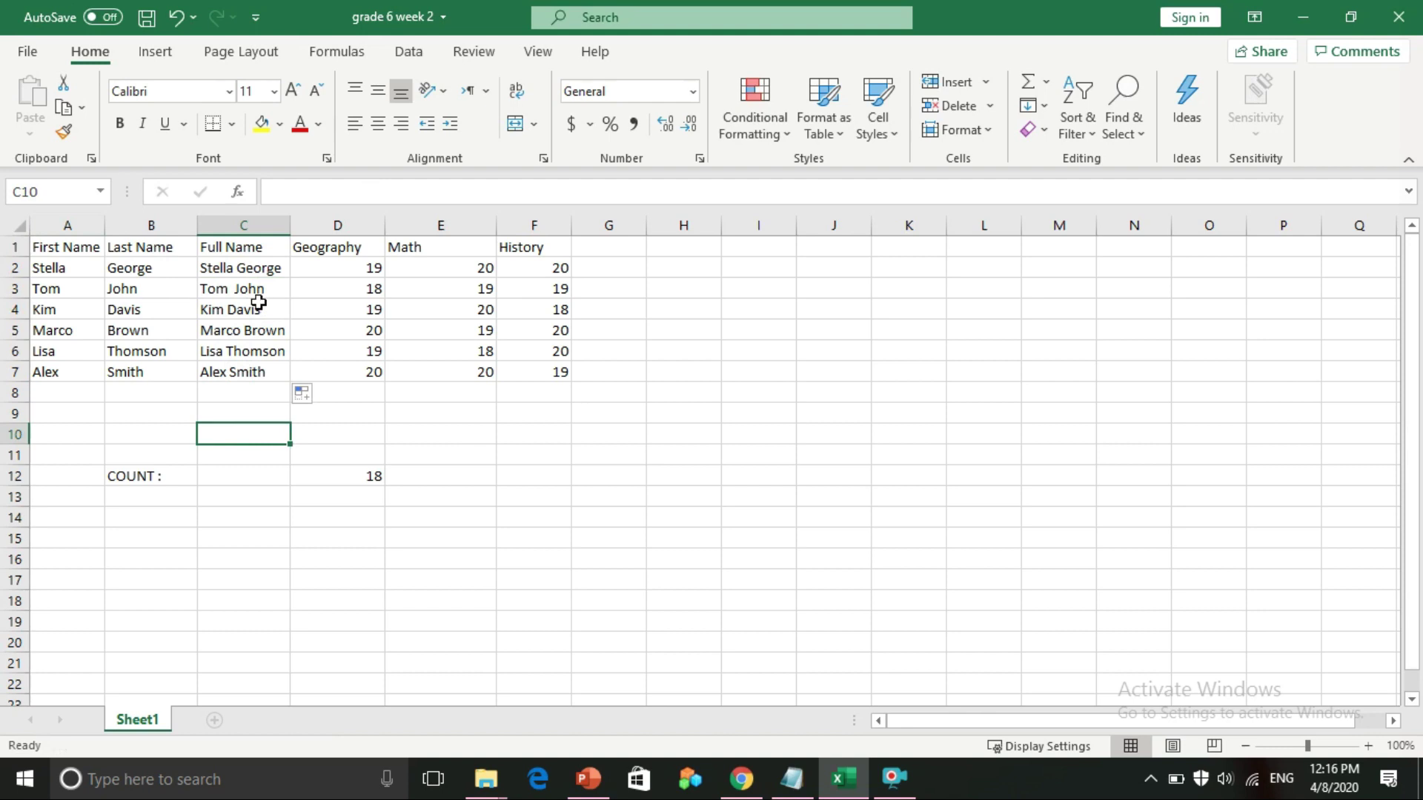
# Run the PowerPoint slide show from slide 4, advancing two slides to the LEN slide
pyautogui.click(589, 778)
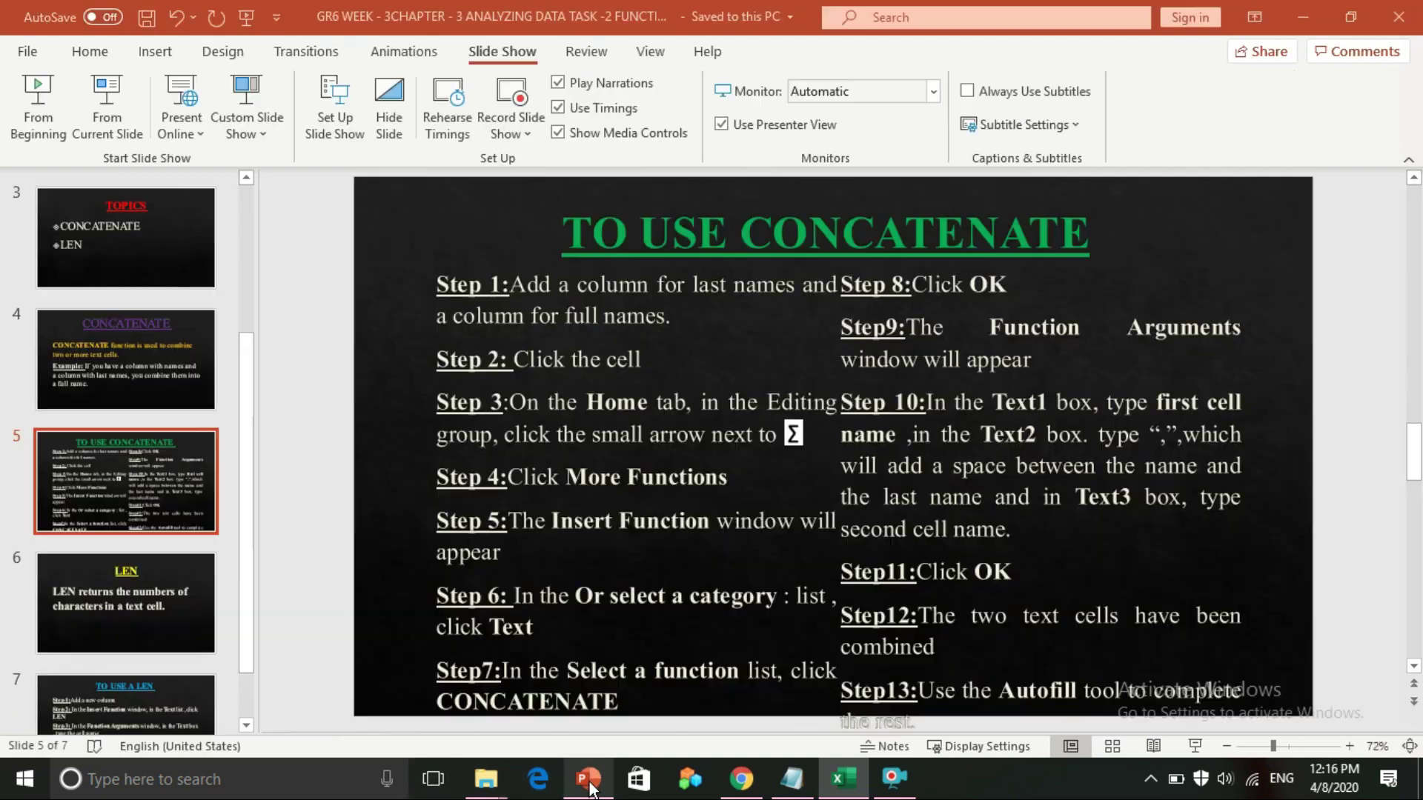
pyautogui.click(176, 367)
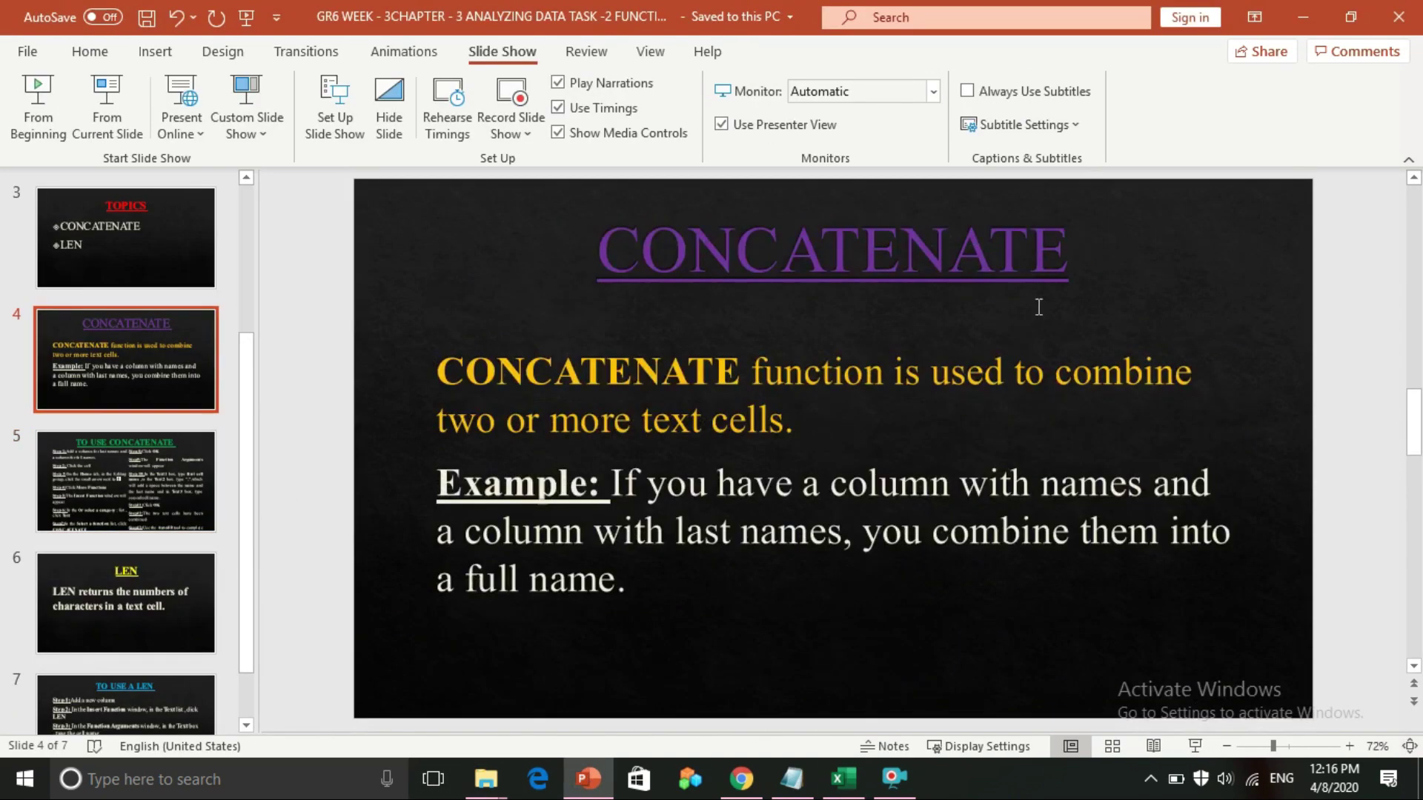
pyautogui.click(106, 114)
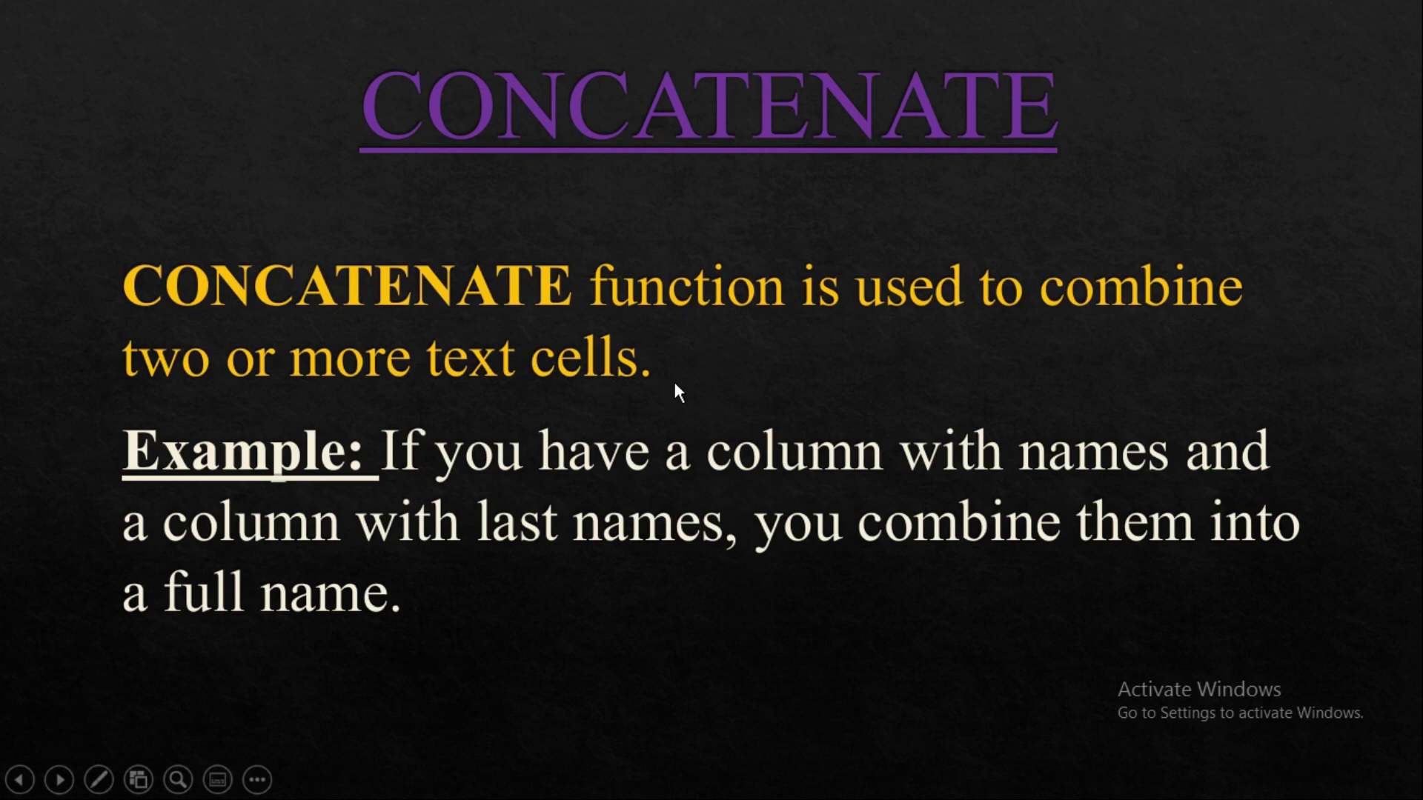
pyautogui.click(695, 507)
pyautogui.click(695, 507)
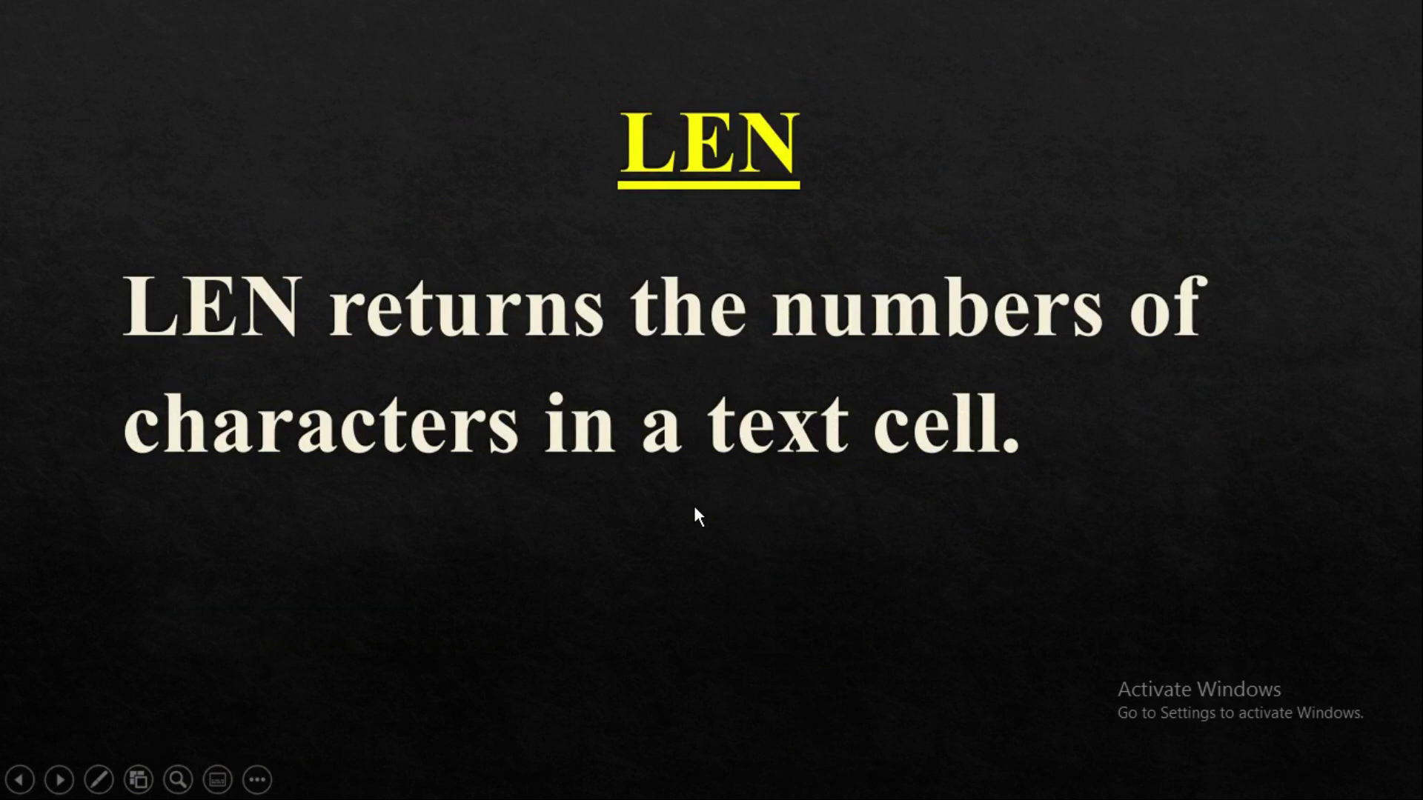
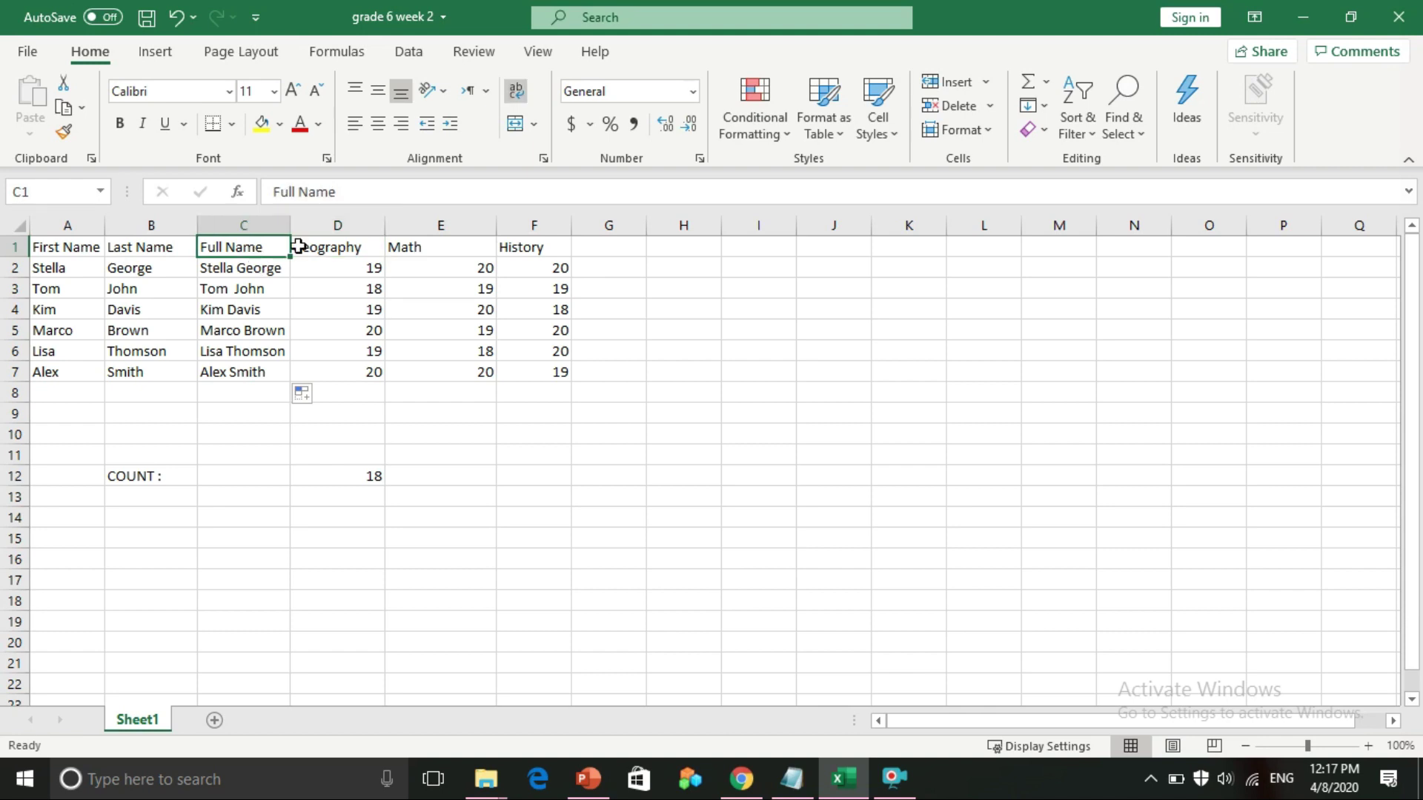
# Insert an entire new column D before Geography and head it LEN
pyautogui.rightClick(315, 249)
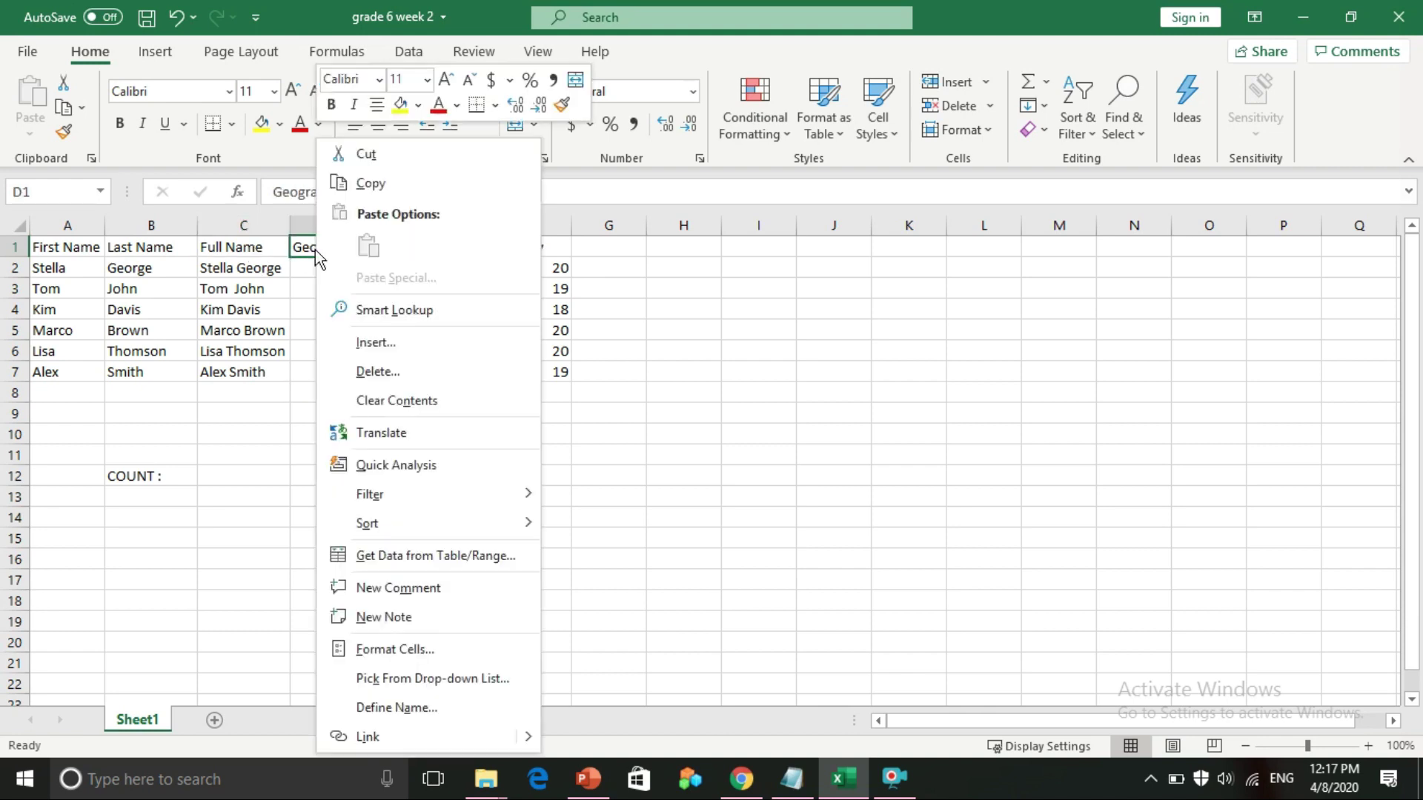
pyautogui.click(362, 343)
pyautogui.click(352, 361)
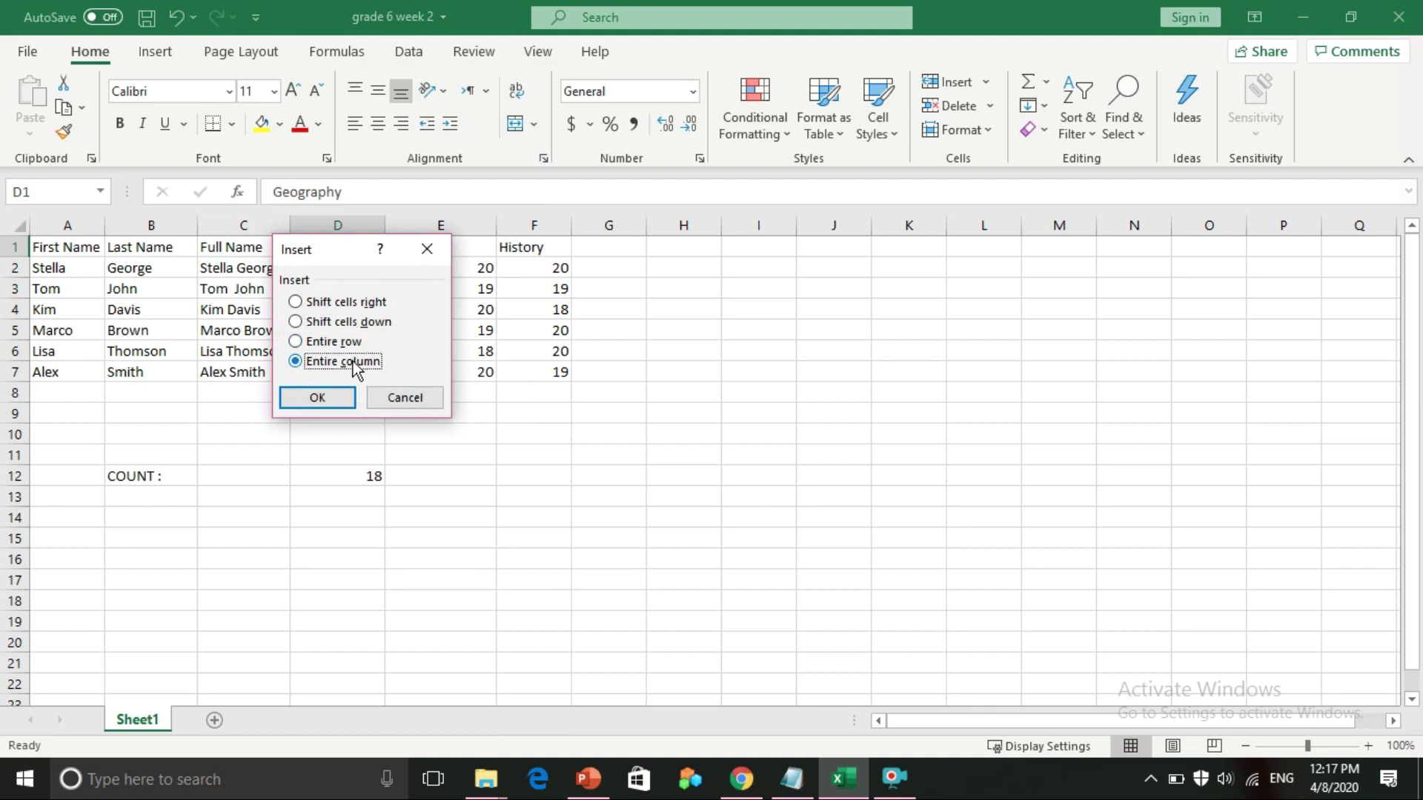
pyautogui.click(338, 398)
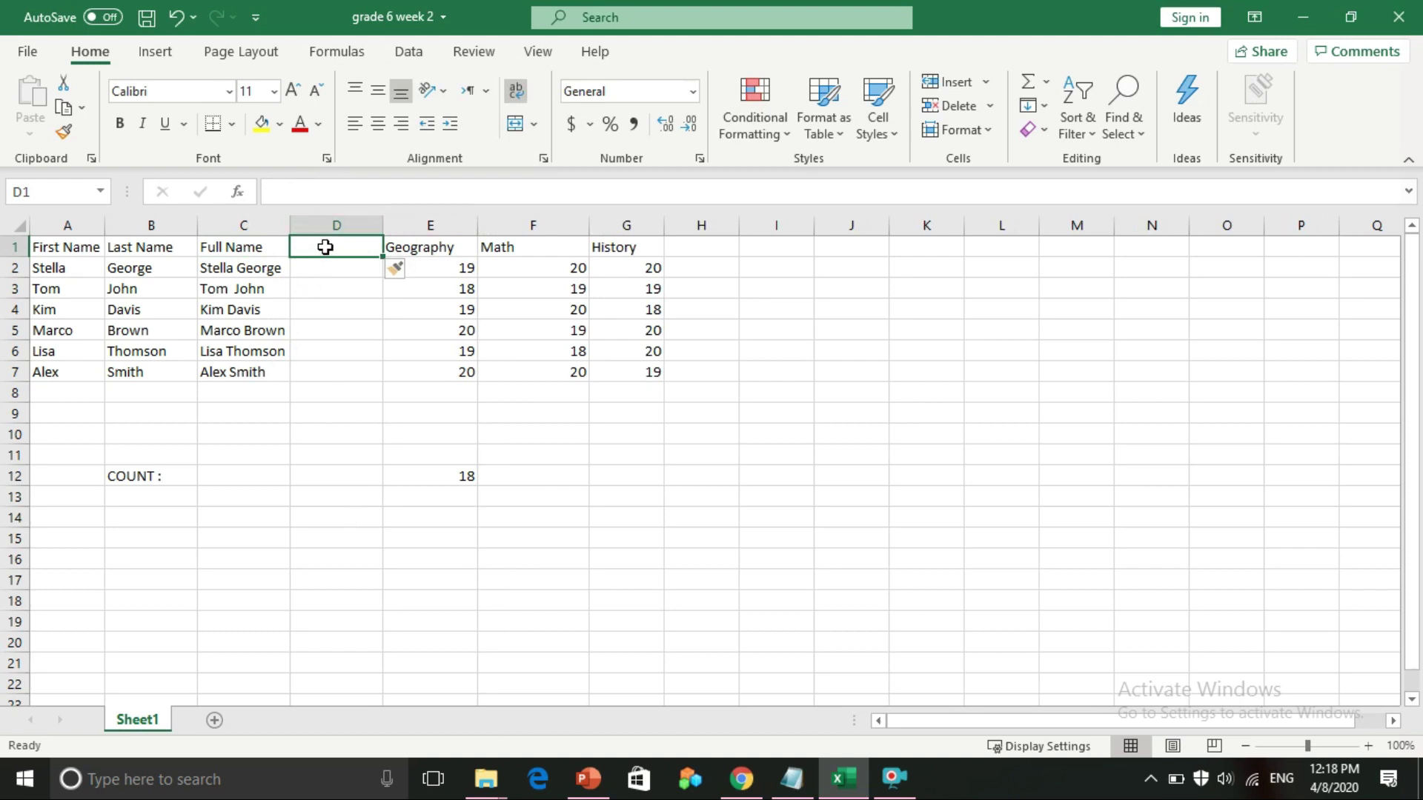
pyautogui.write('I')
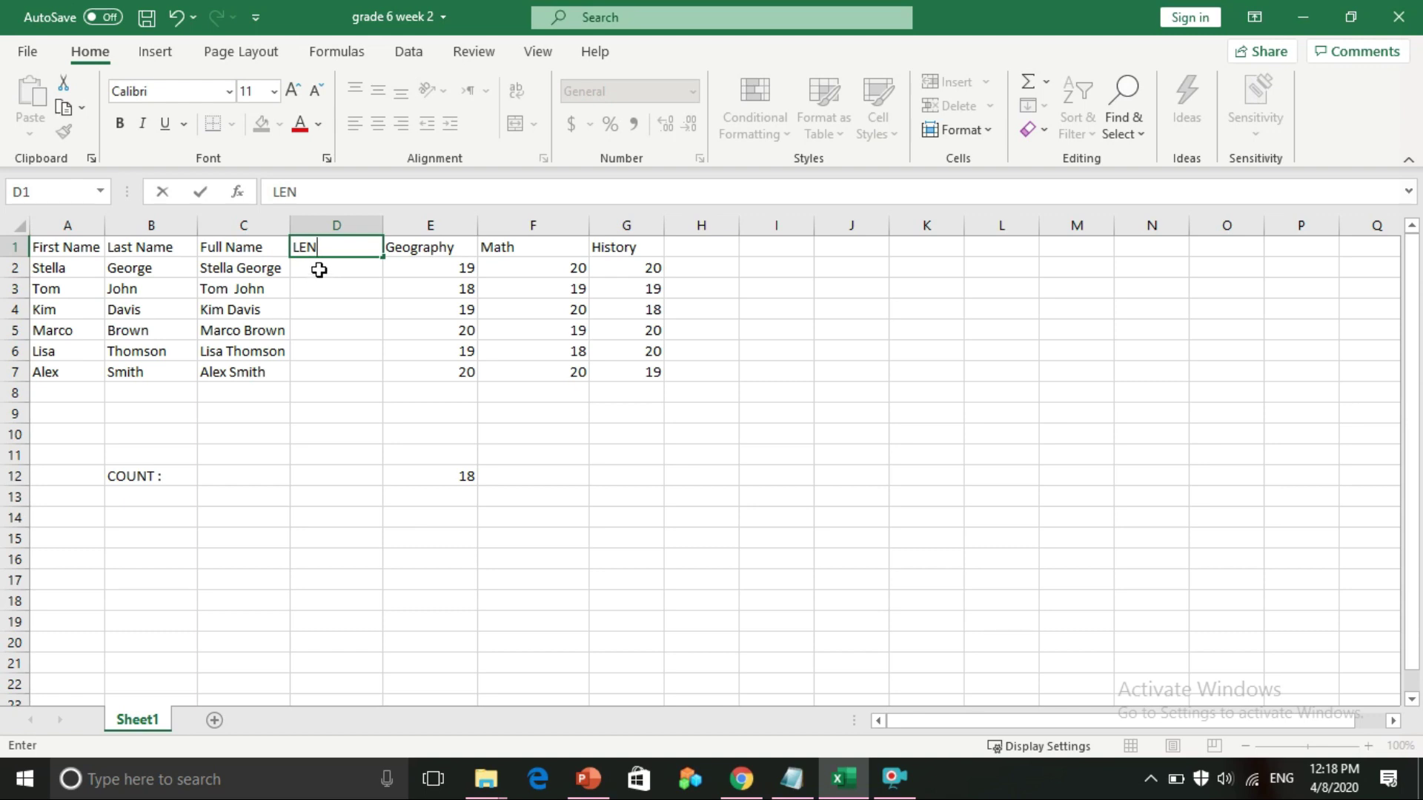
pyautogui.click(315, 278)
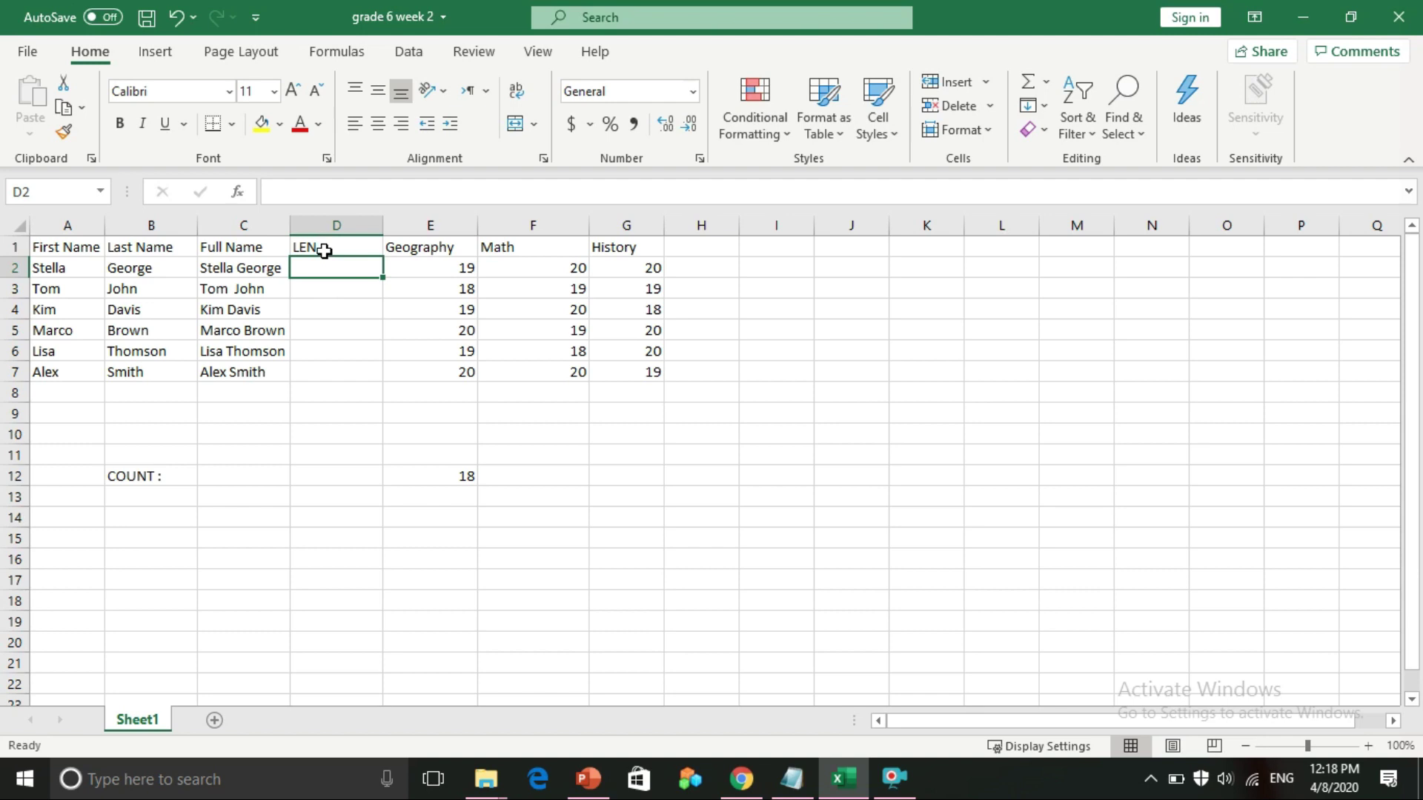
# Extend the D1 heading to 'LEN OF FULL NAME' and widen column D to fit it
pyautogui.click(324, 251)
pyautogui.doubleClick(324, 251)
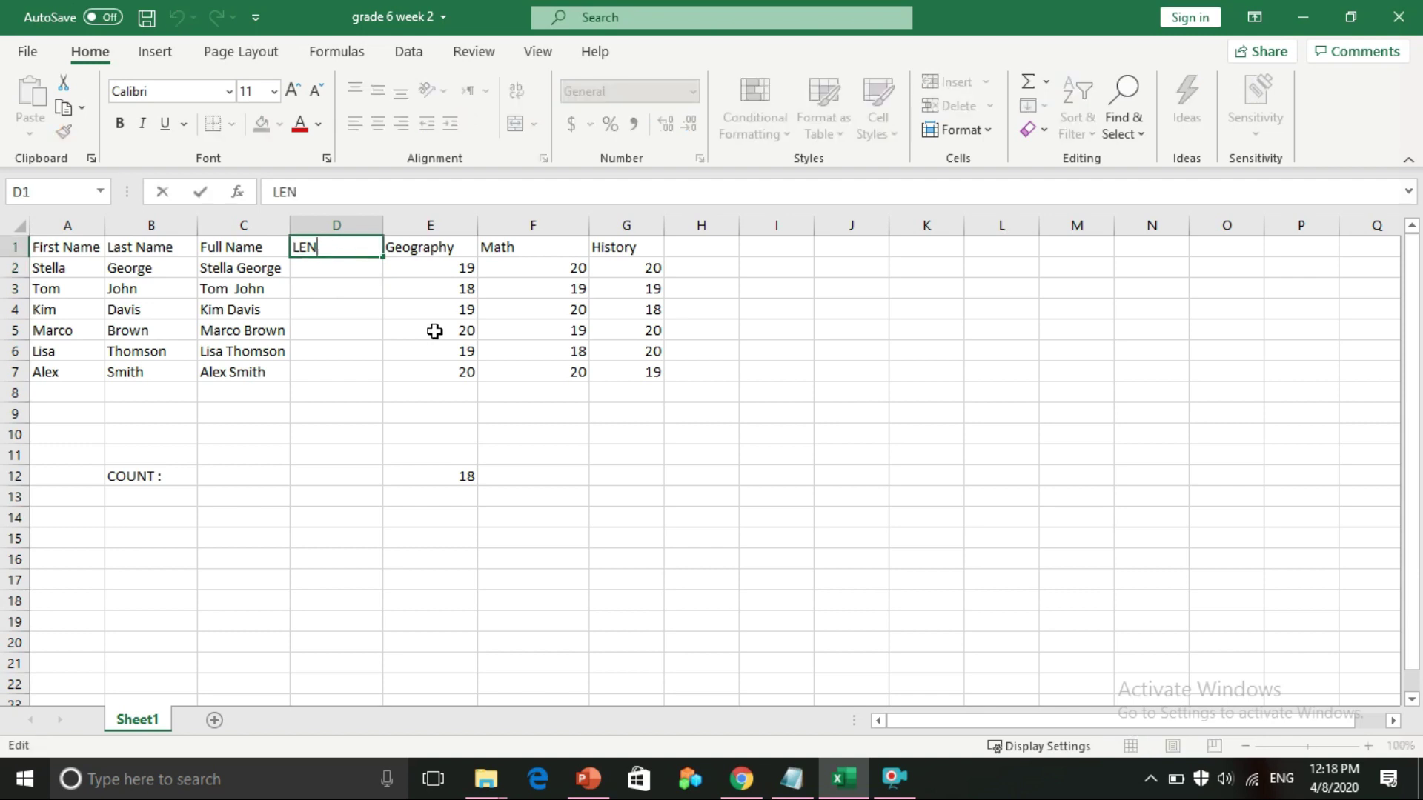
pyautogui.write('OF FULL NAME')
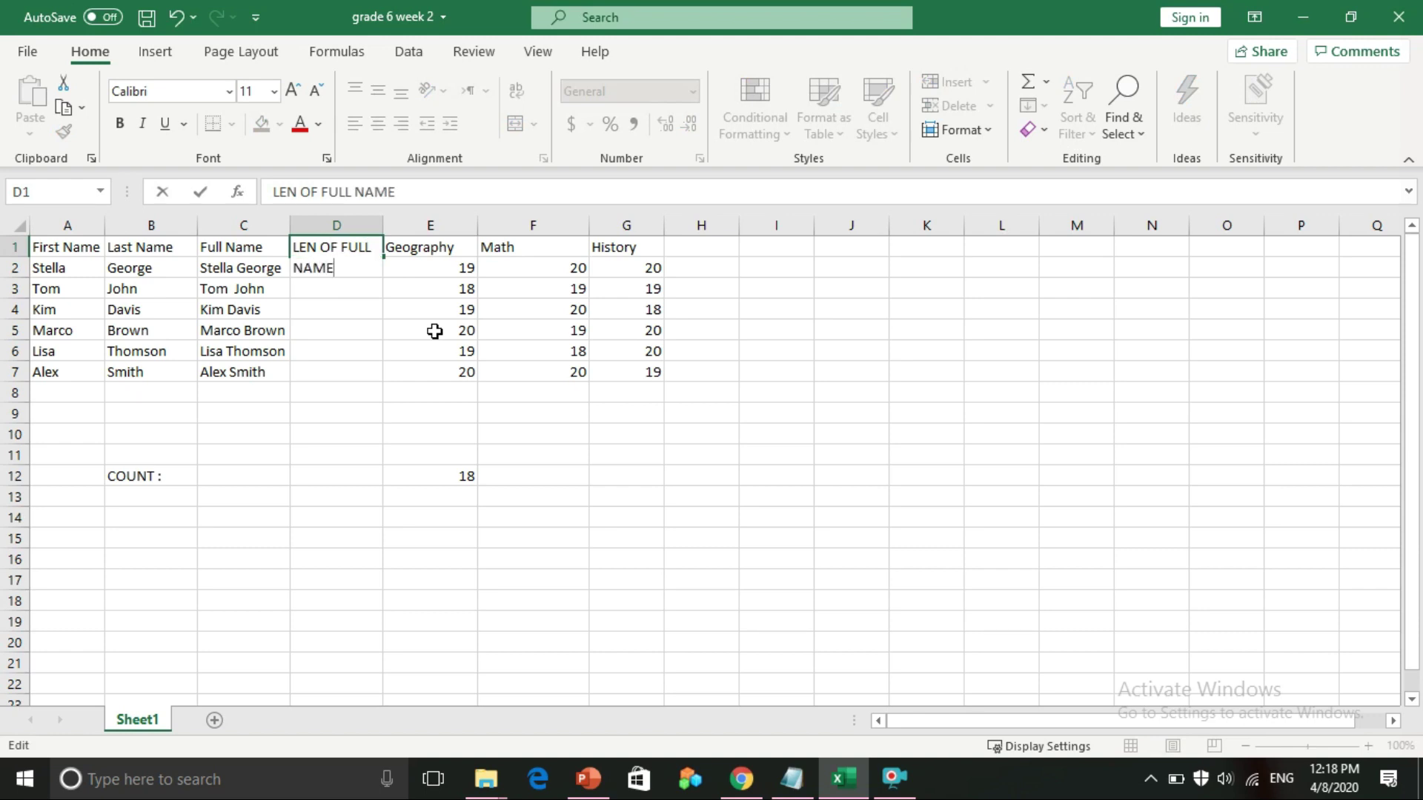
pyautogui.click(315, 331)
pyautogui.moveTo(389, 233); pyautogui.dragTo(477, 233)
# Review the Full Name formula in C2, then select D2 for the new formula
pyautogui.click(387, 285)
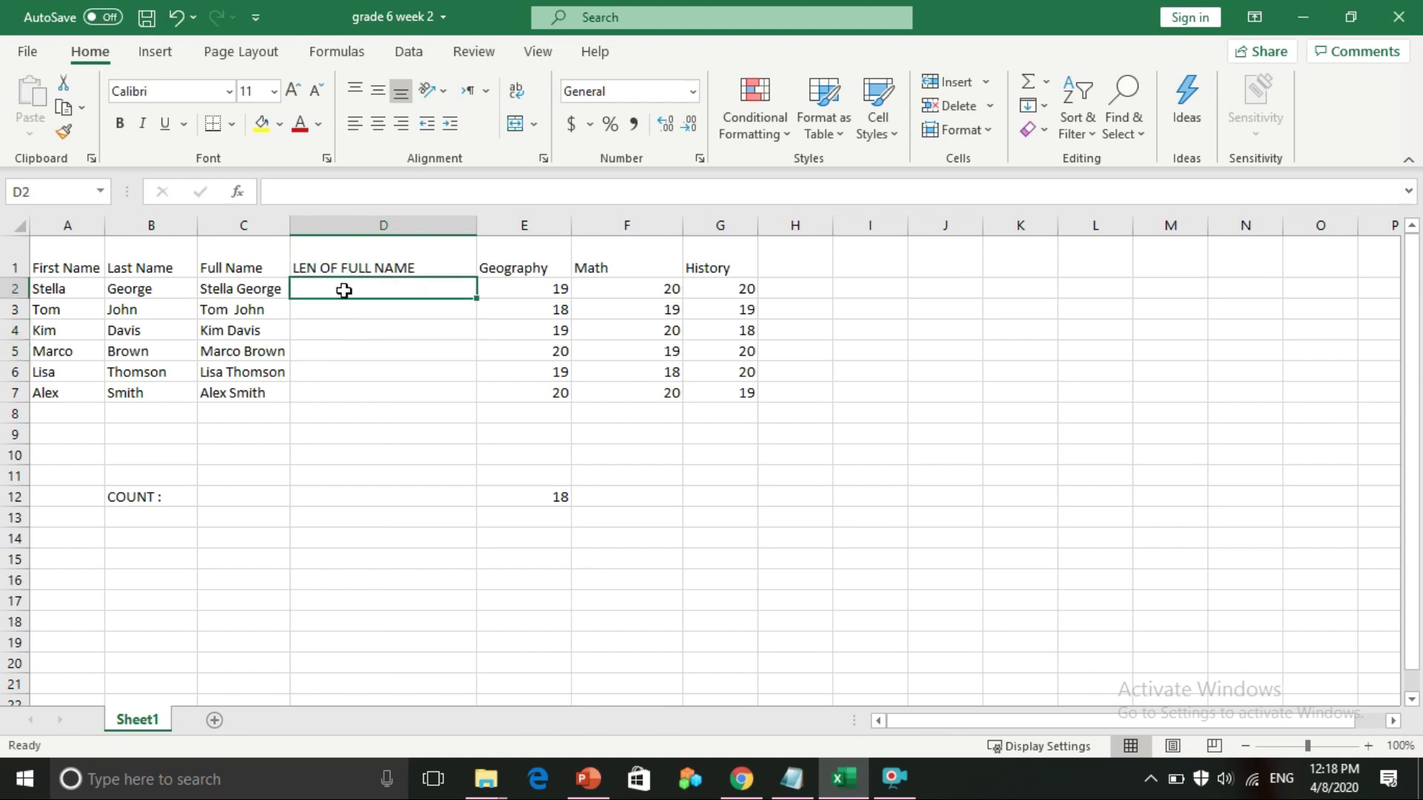
pyautogui.click(271, 290)
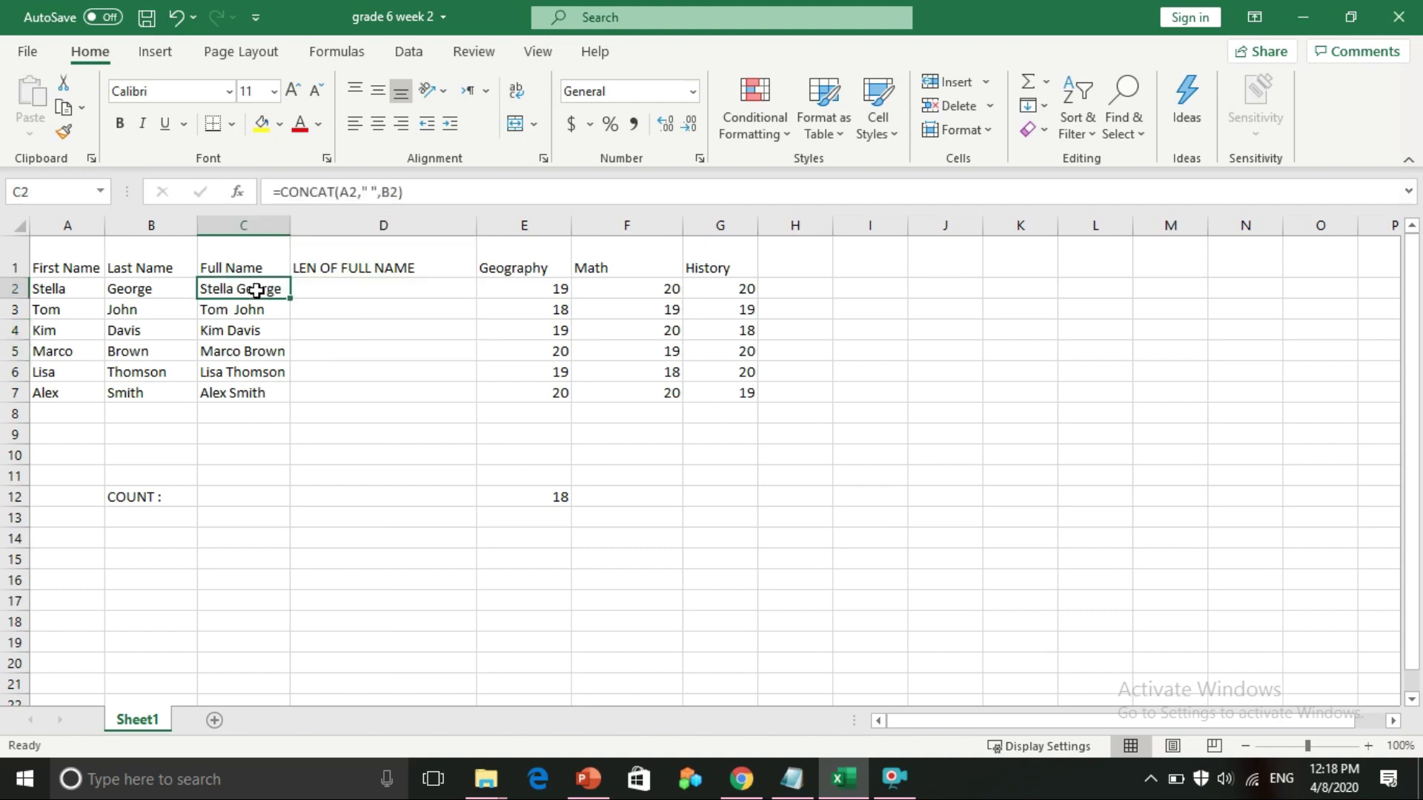
pyautogui.click(311, 294)
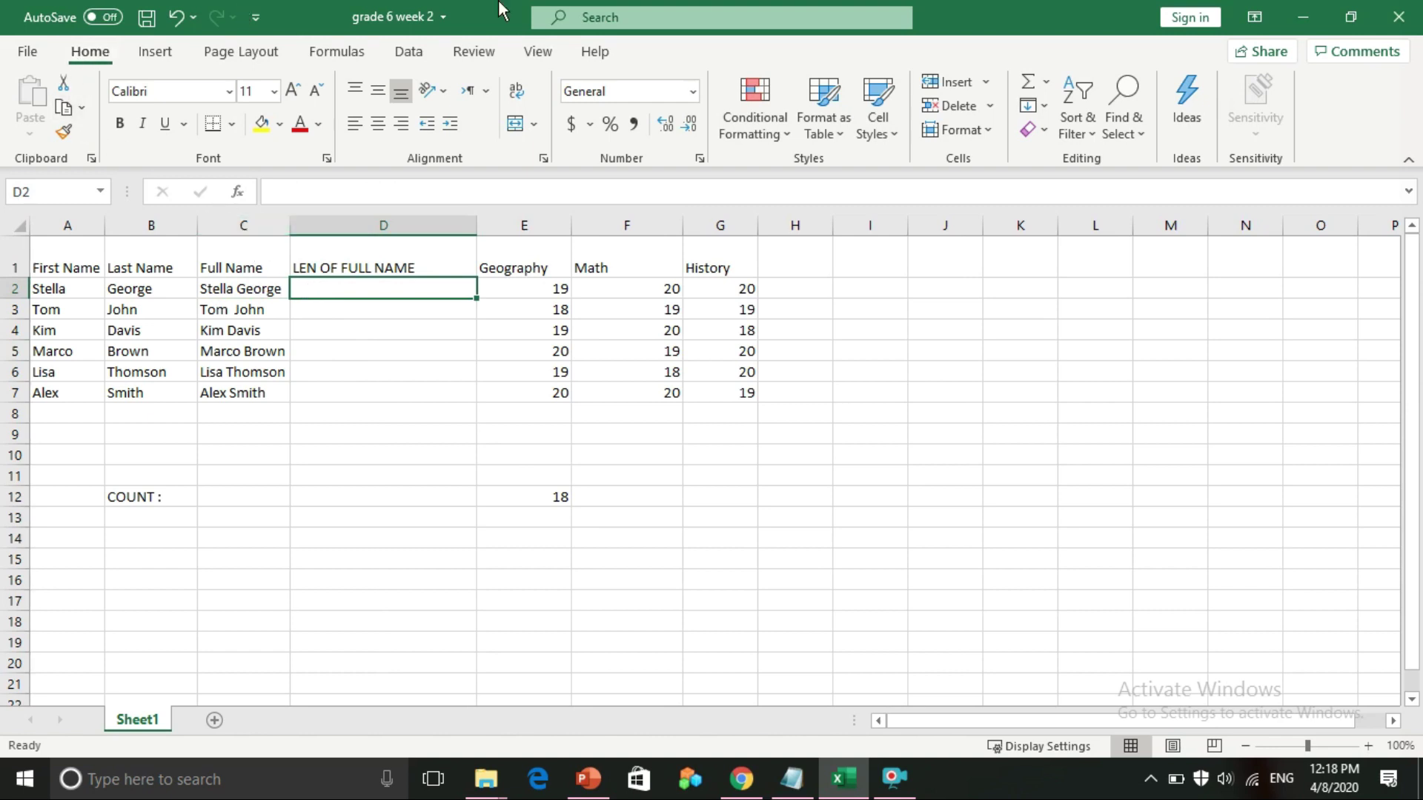
# Insert =LEN(C2) in D2 via More Functions > Text > LEN, returning 13
pyautogui.click(1046, 80)
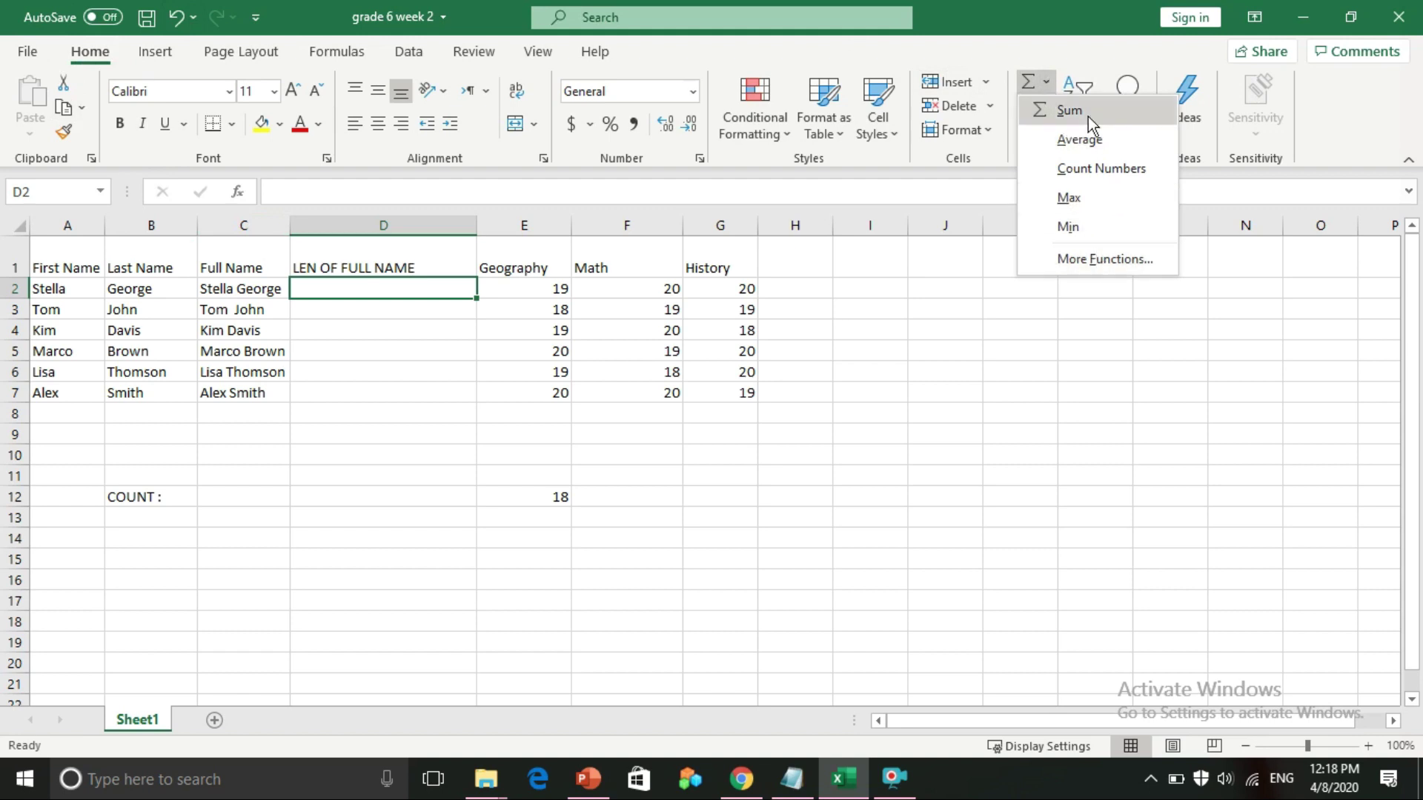
pyautogui.click(1100, 261)
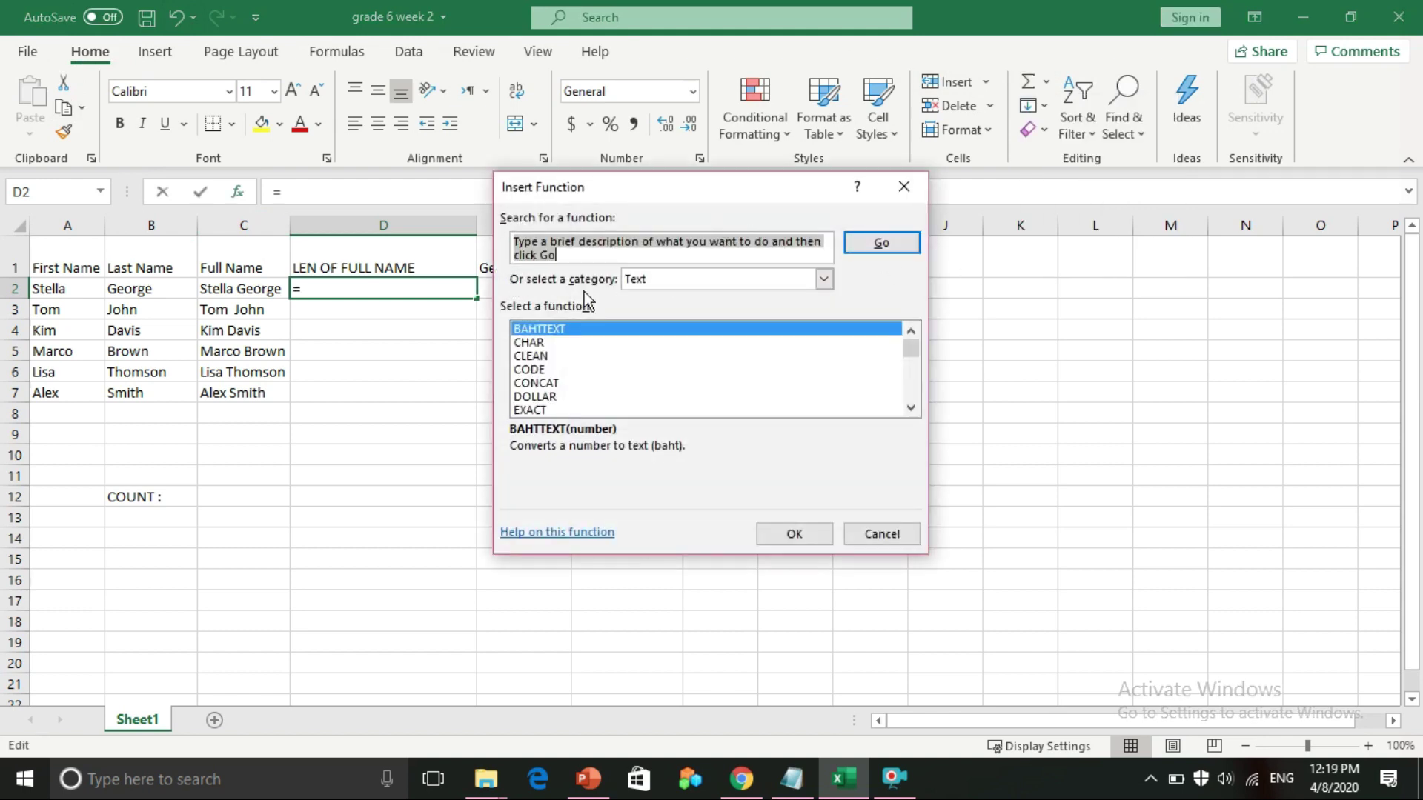
pyautogui.click(655, 276)
pyautogui.click(643, 408)
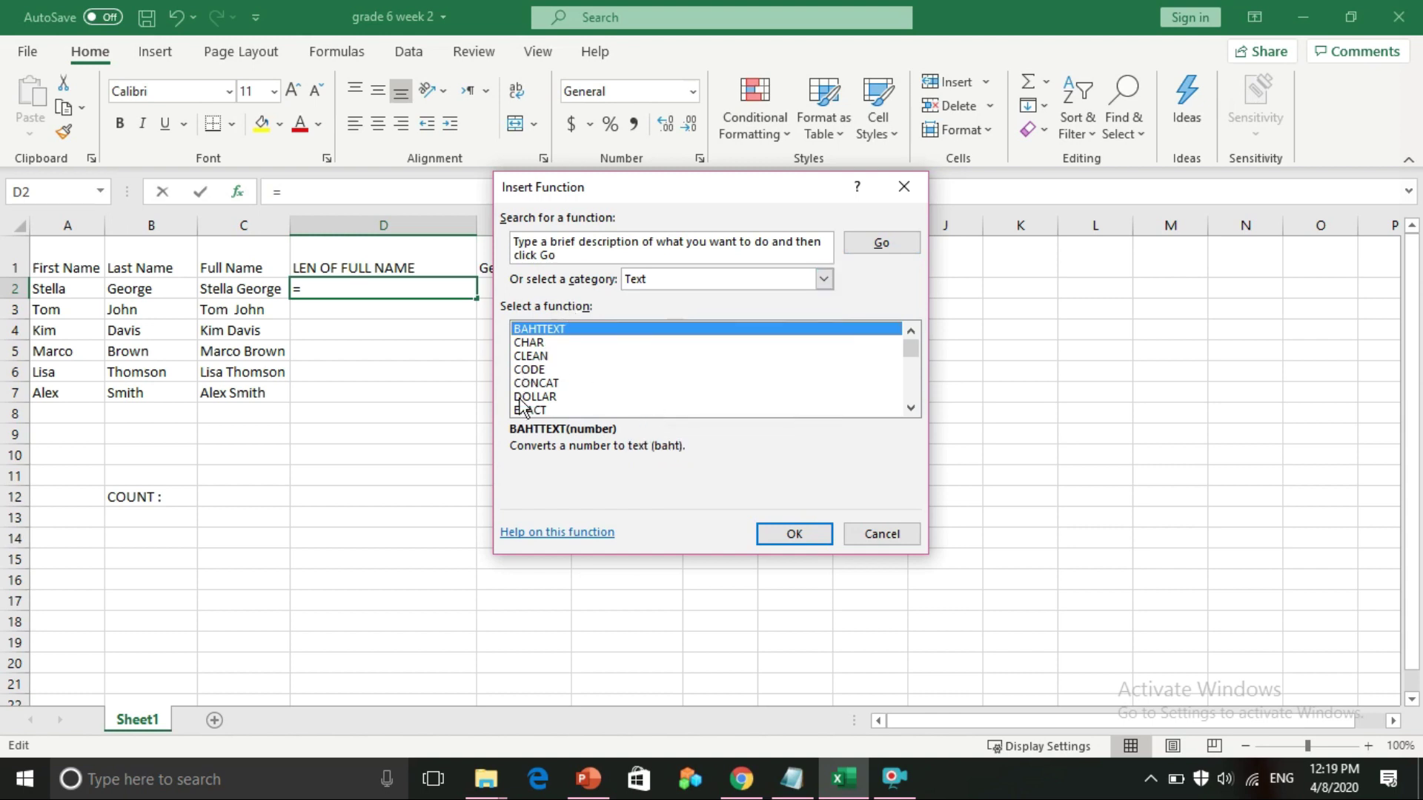
pyautogui.scroll(-1, 523, 406)
pyautogui.scroll(-1, 541, 396)
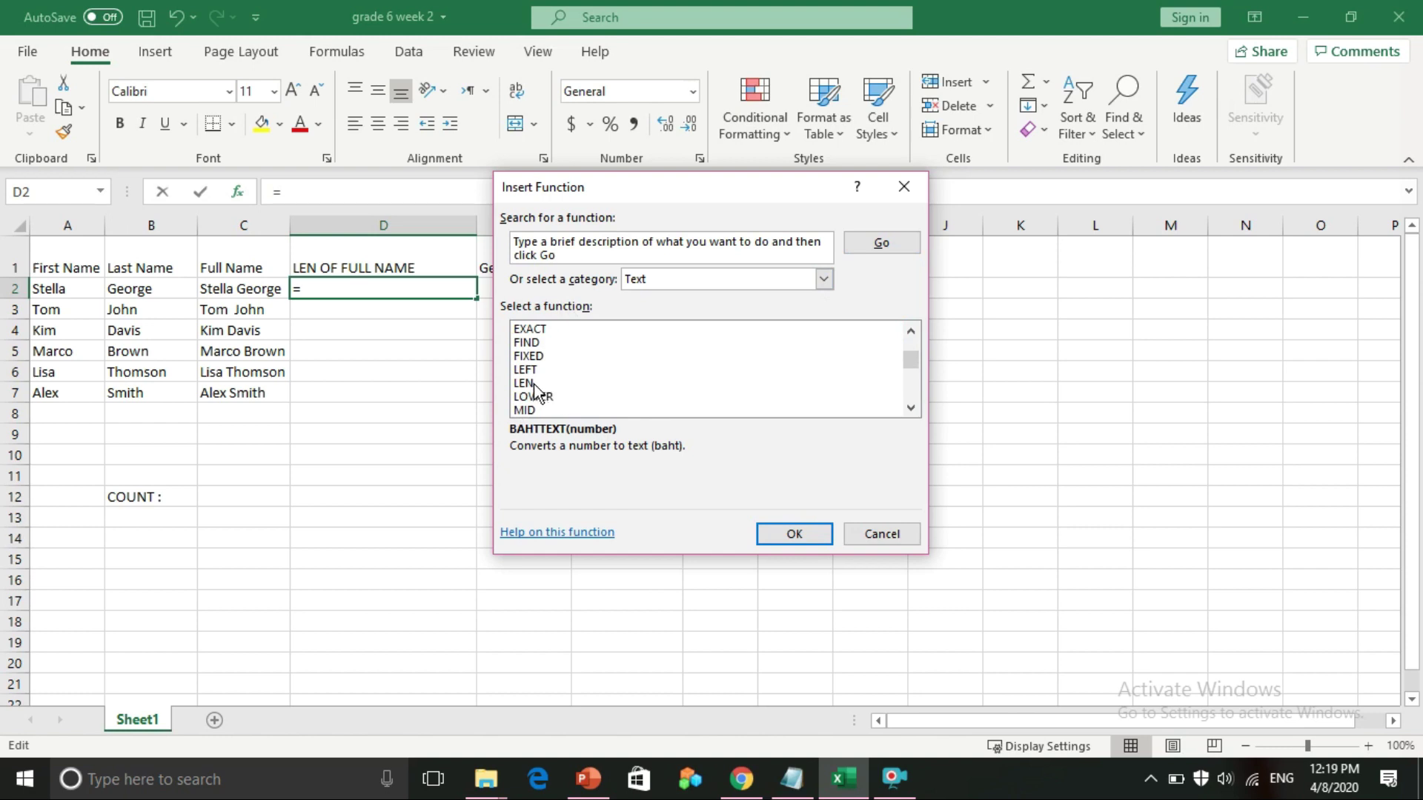
pyautogui.click(532, 384)
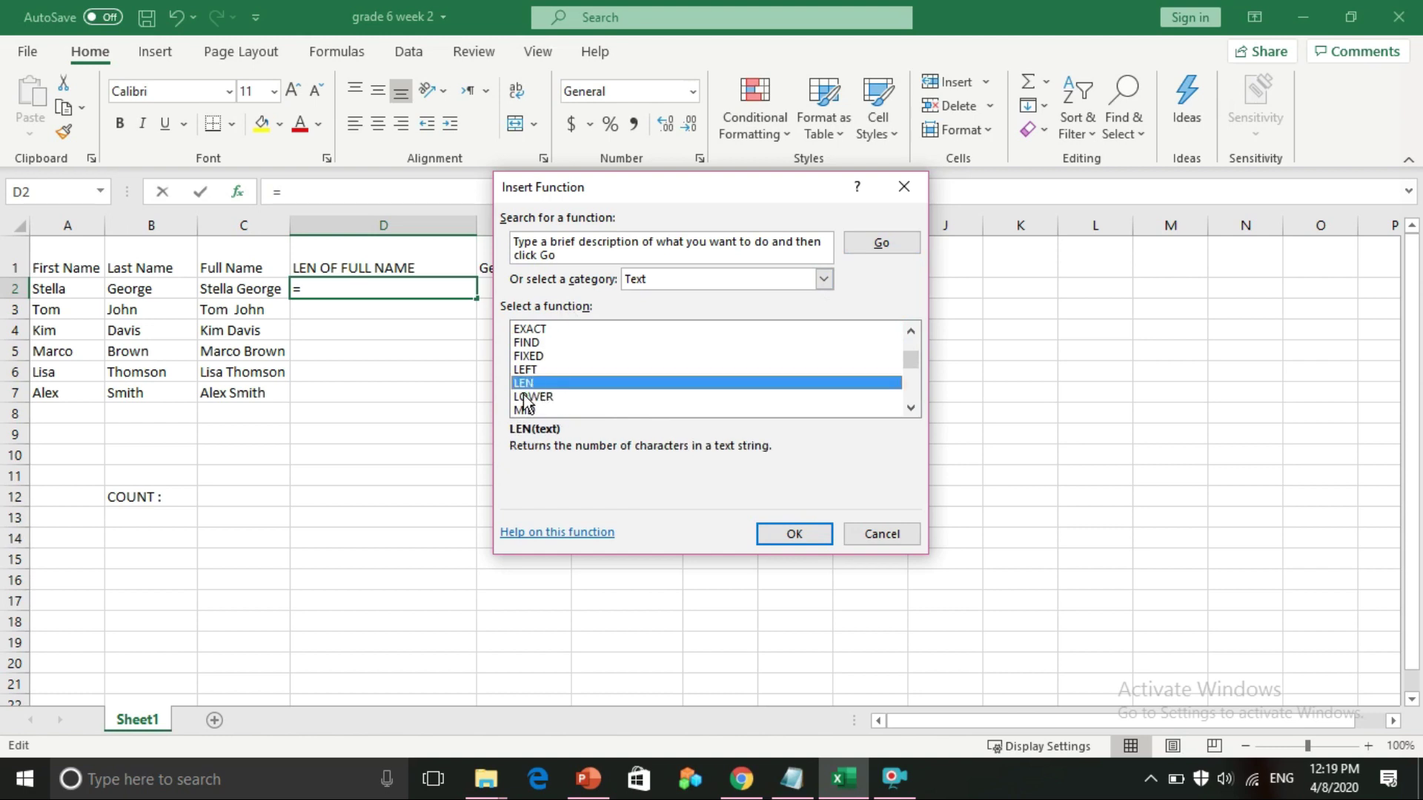
pyautogui.click(786, 538)
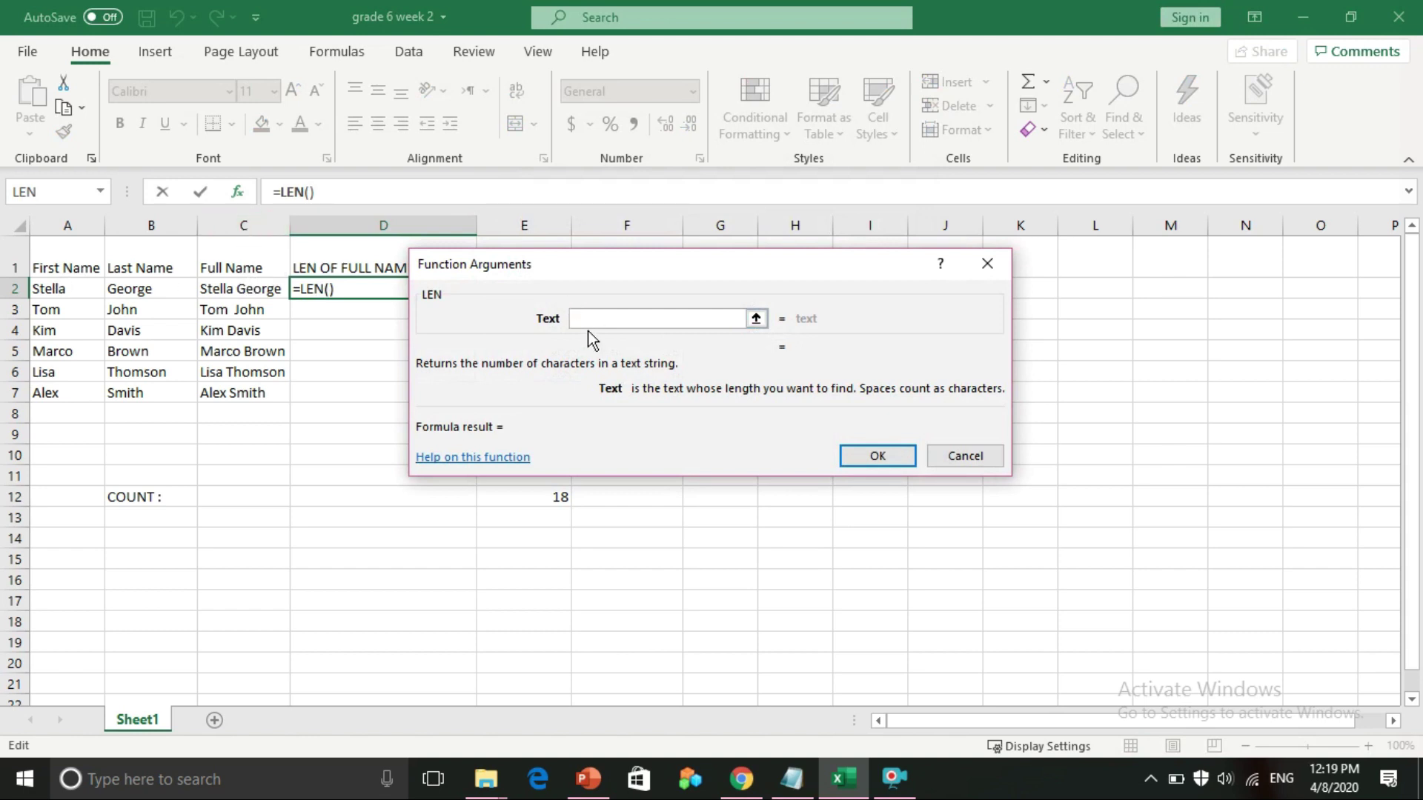
pyautogui.write('C2')
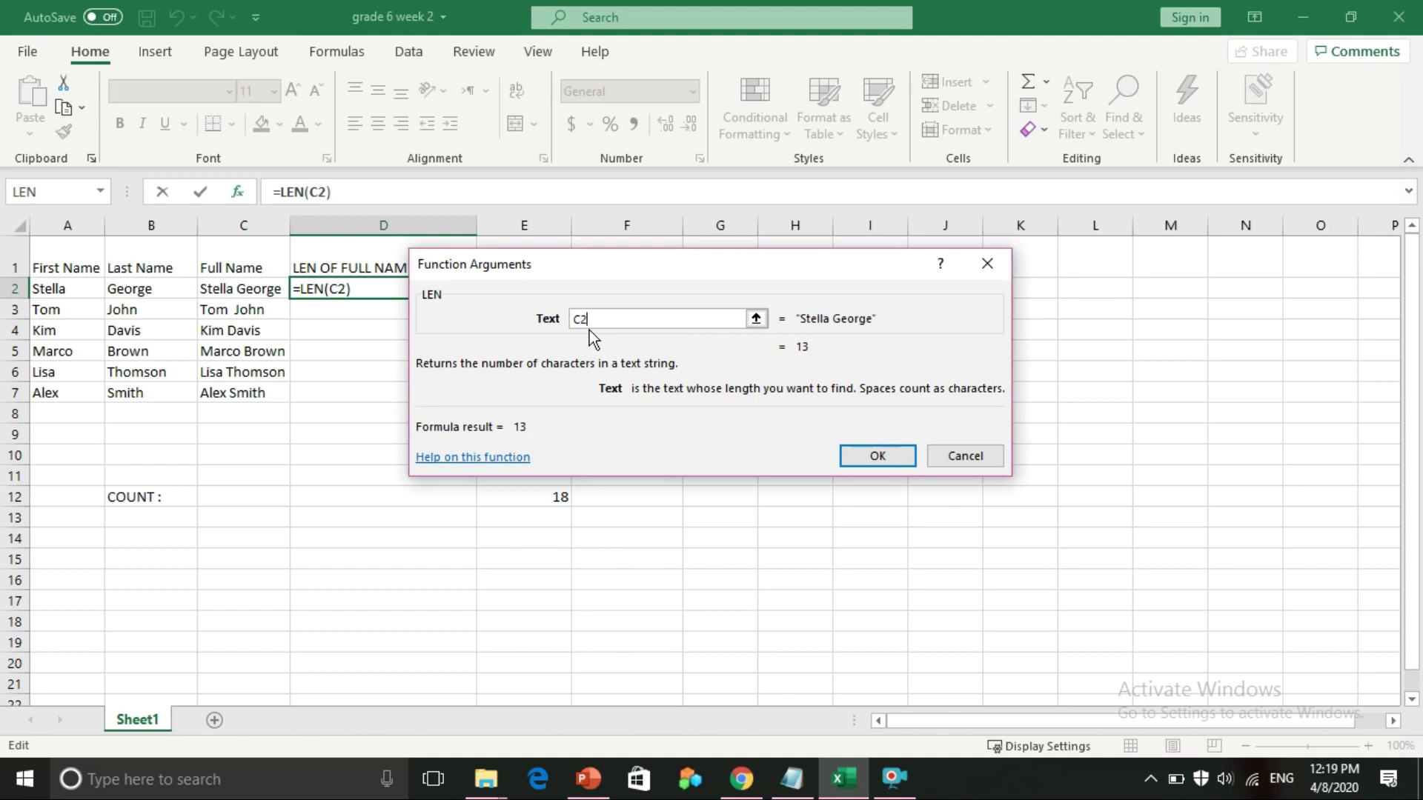
pyautogui.click(872, 456)
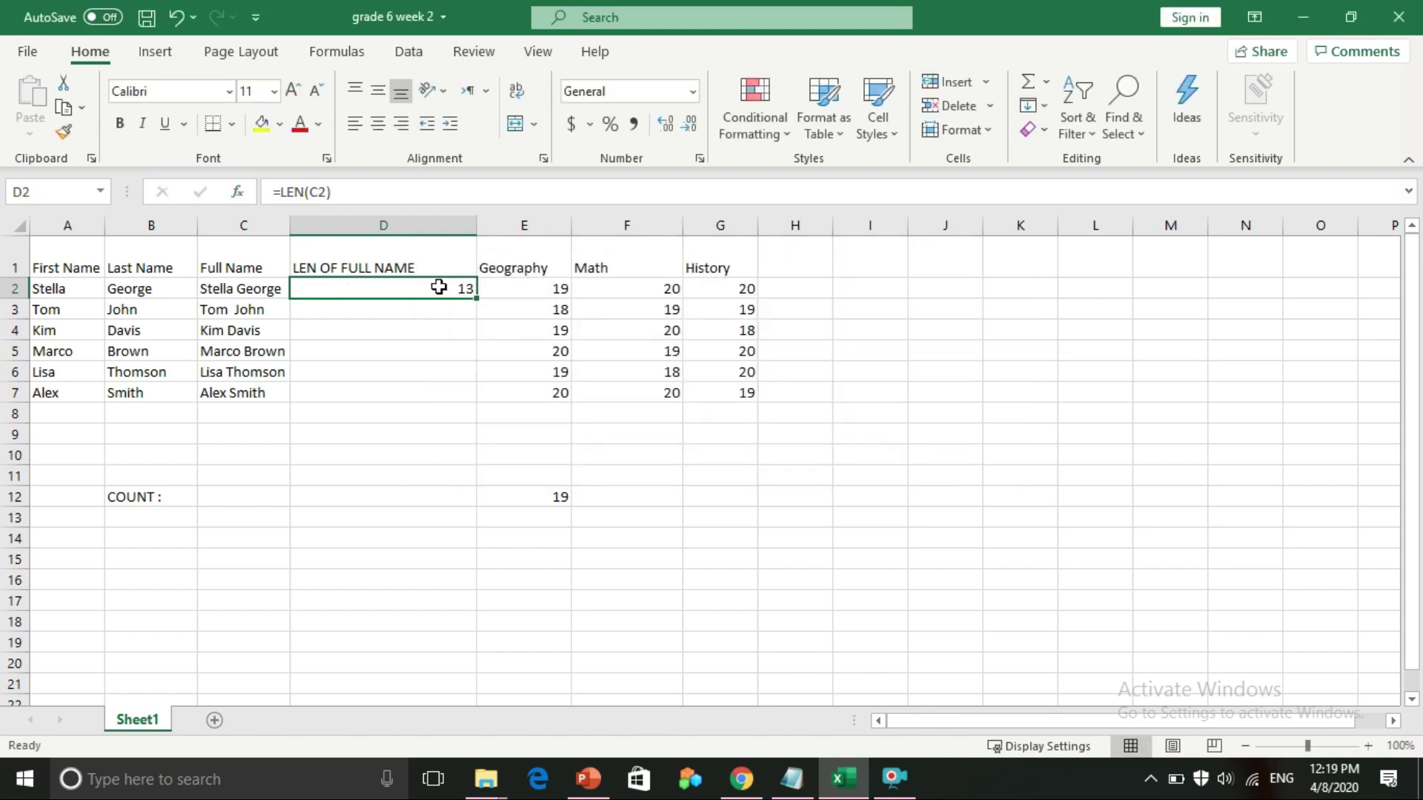
pyautogui.click(319, 267)
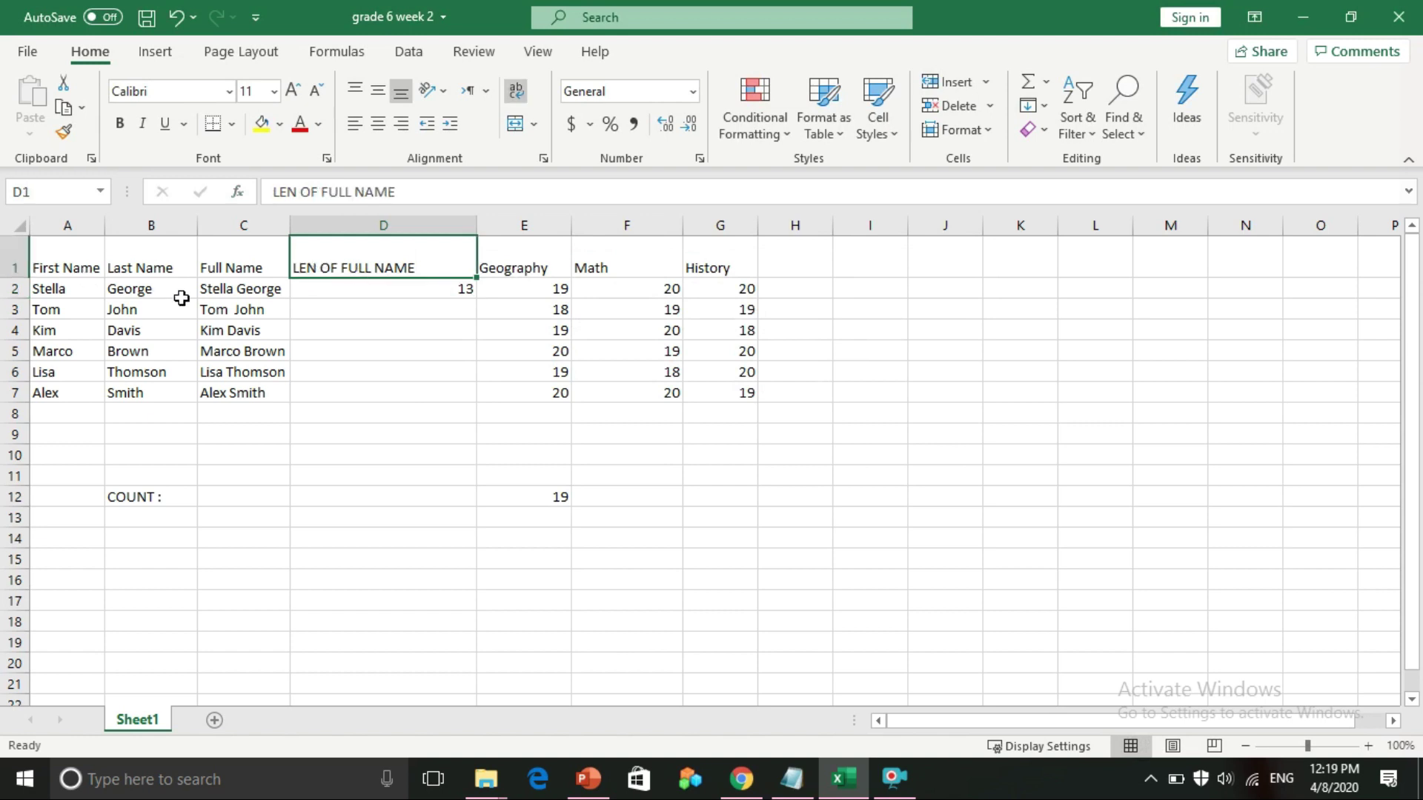
pyautogui.click(233, 265)
# Compare the CONCAT formulas in C2:C5 and A2 with the =LEN(C2) formula in D2
pyautogui.click(220, 291)
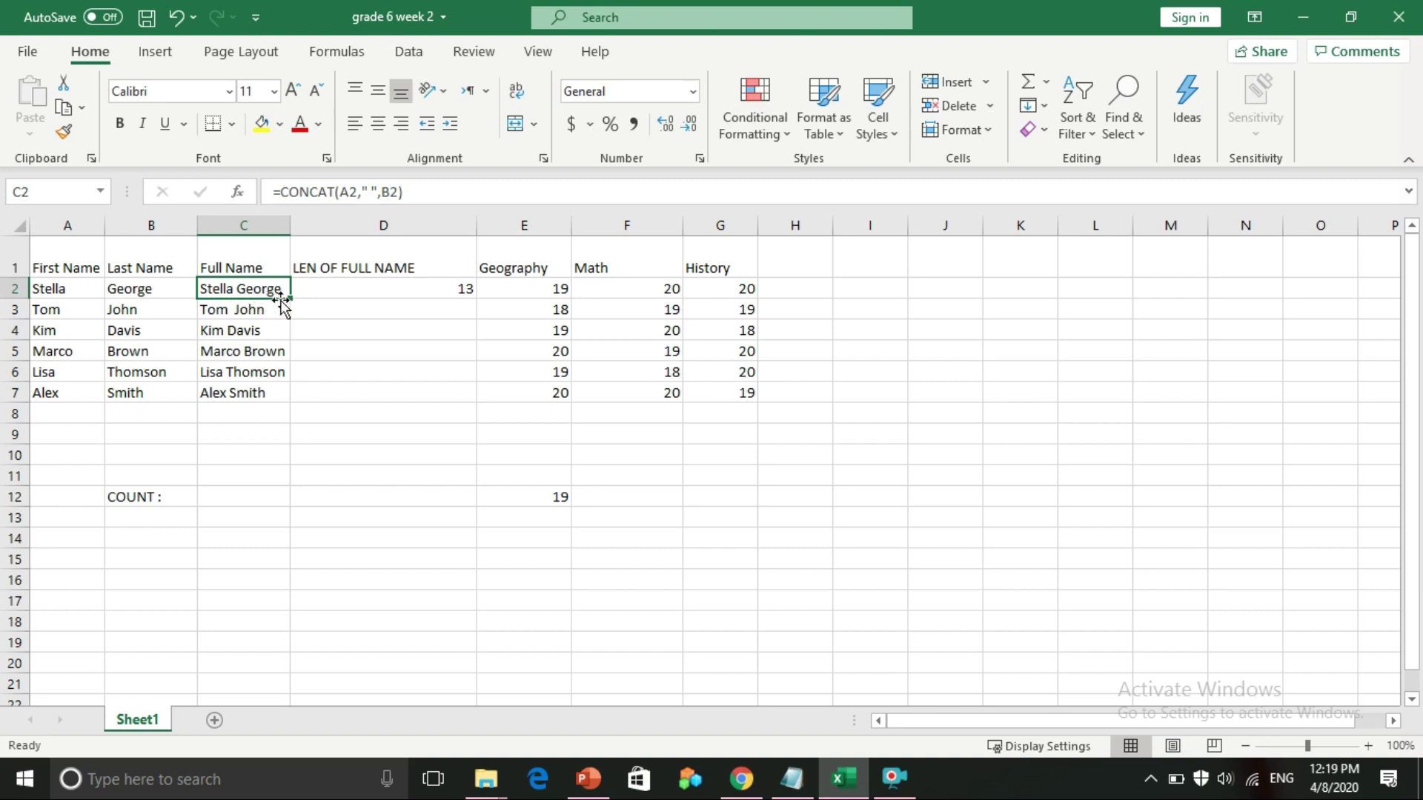
pyautogui.click(390, 290)
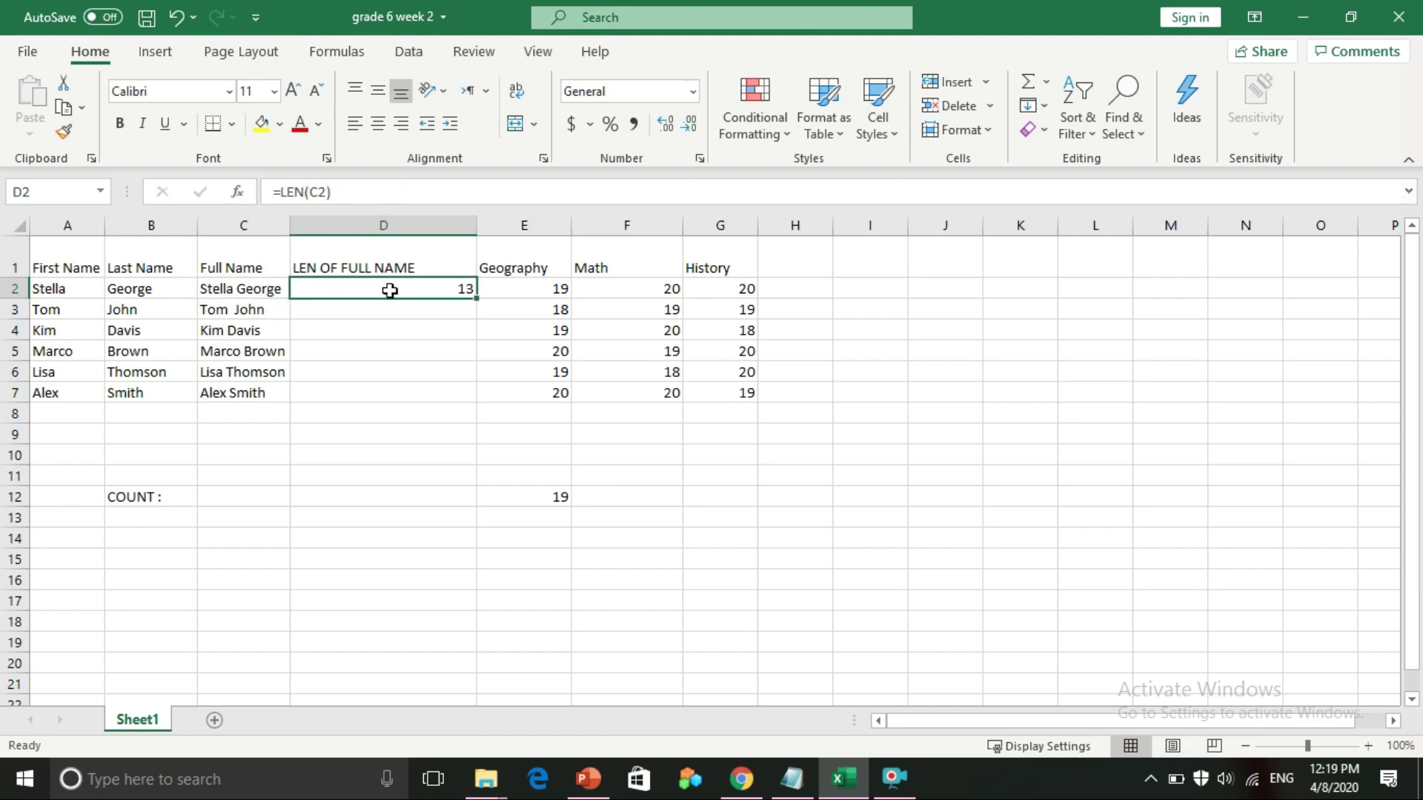
pyautogui.click(239, 289)
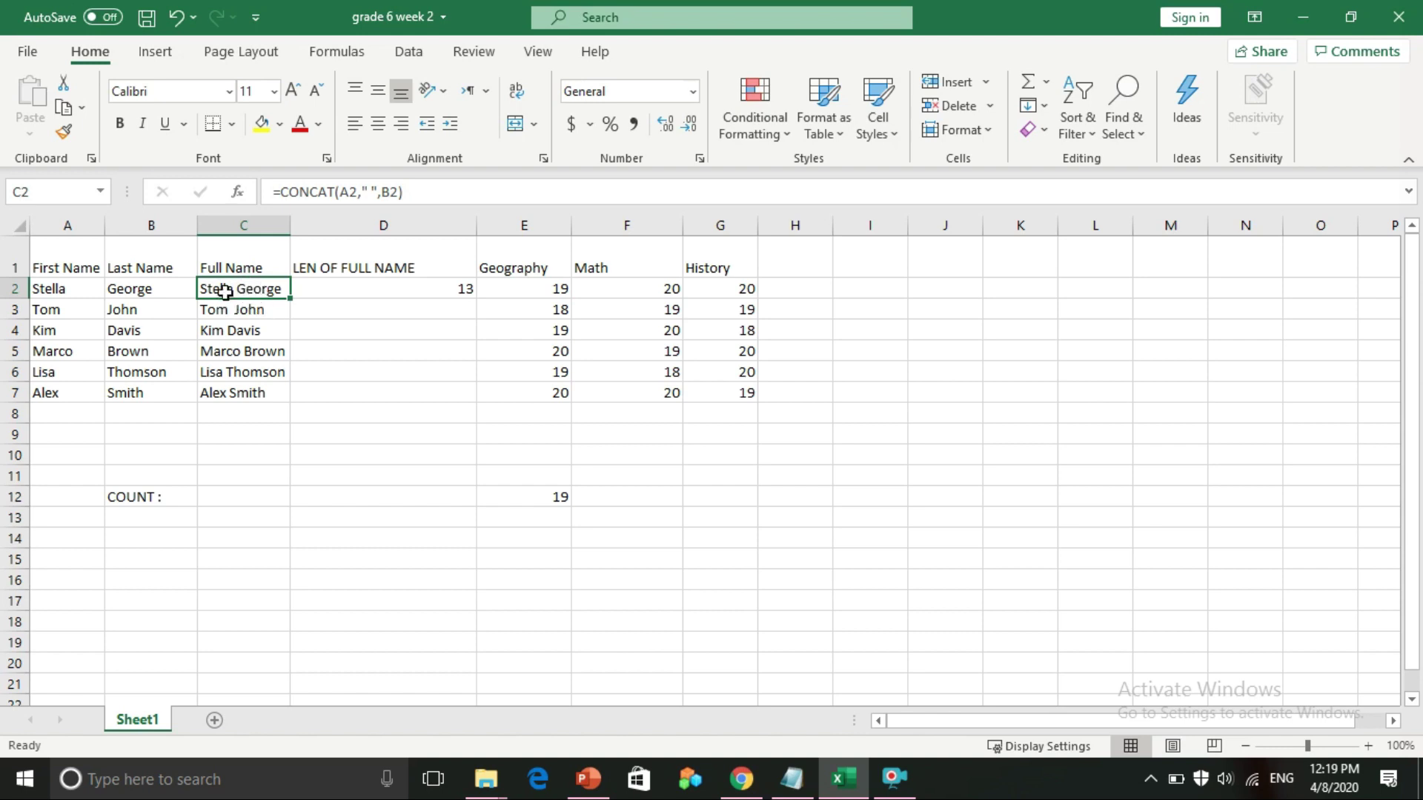
pyautogui.click(364, 300)
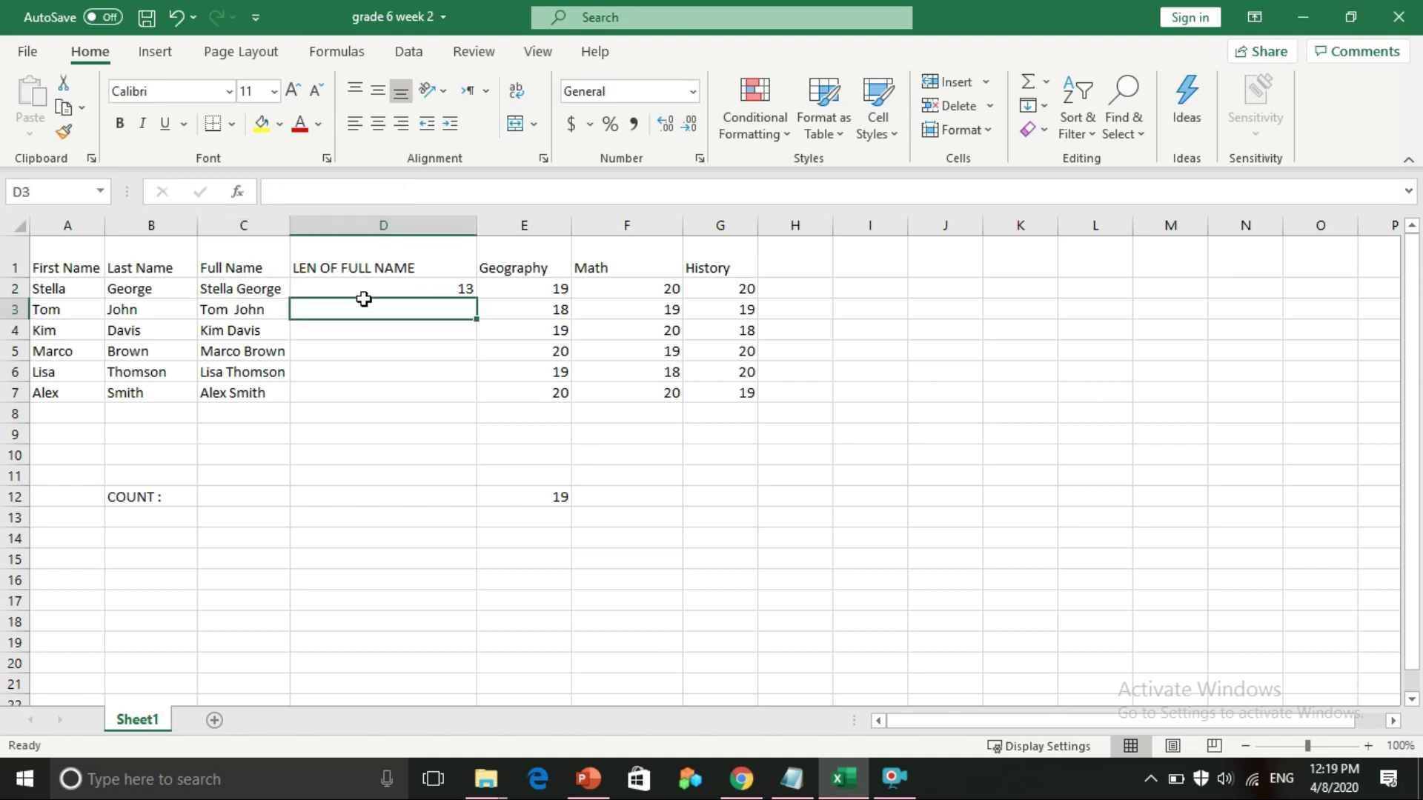
pyautogui.click(236, 305)
pyautogui.click(229, 328)
pyautogui.click(230, 354)
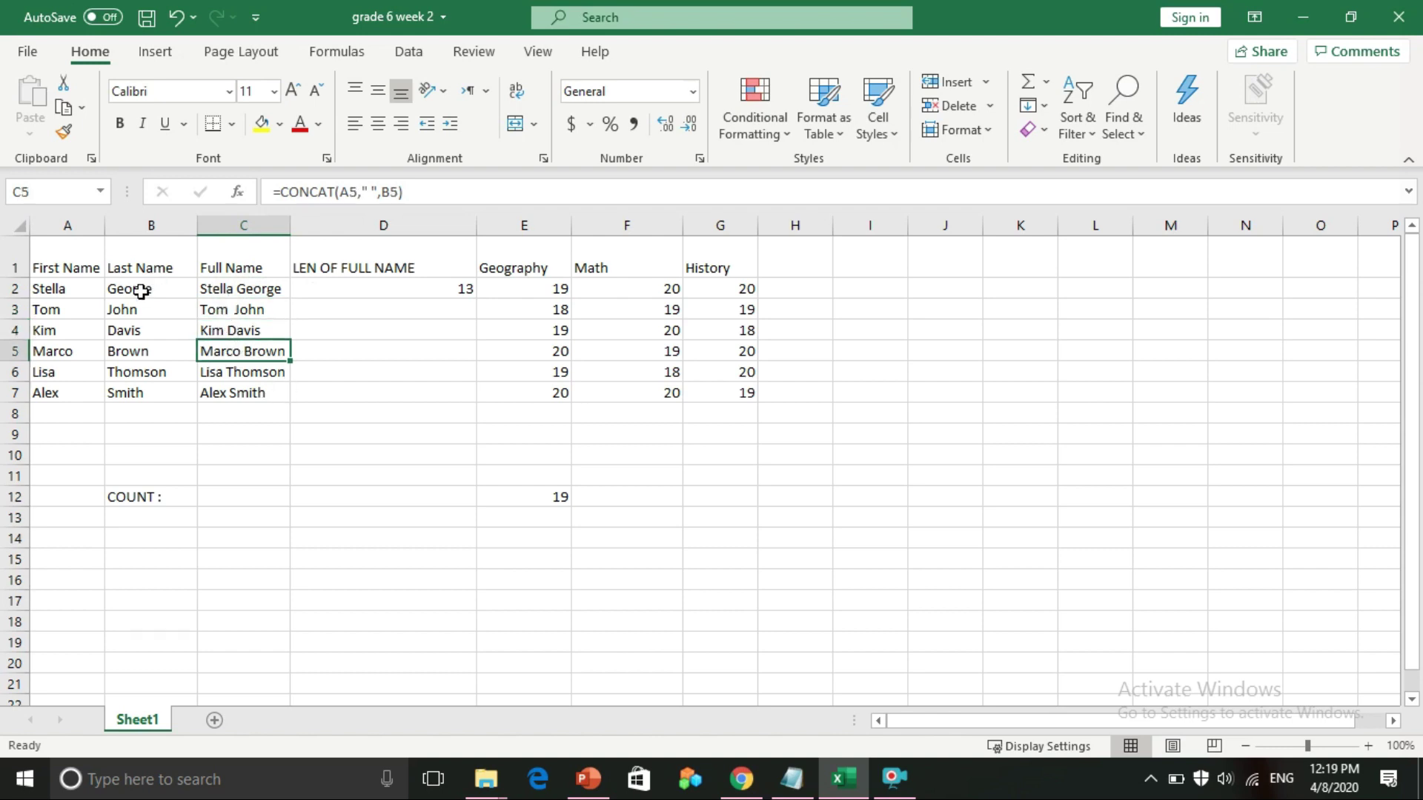
pyautogui.click(69, 288)
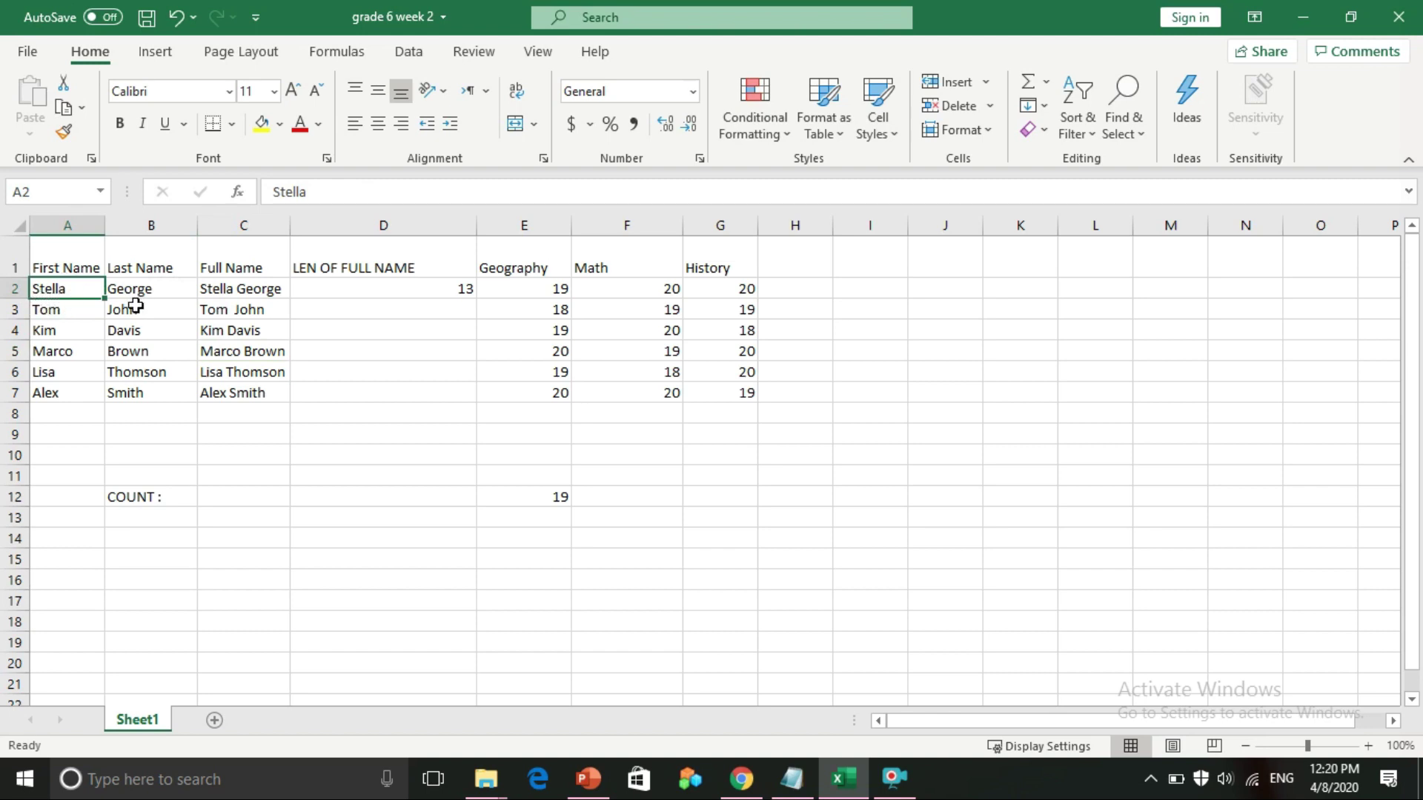
pyautogui.click(236, 292)
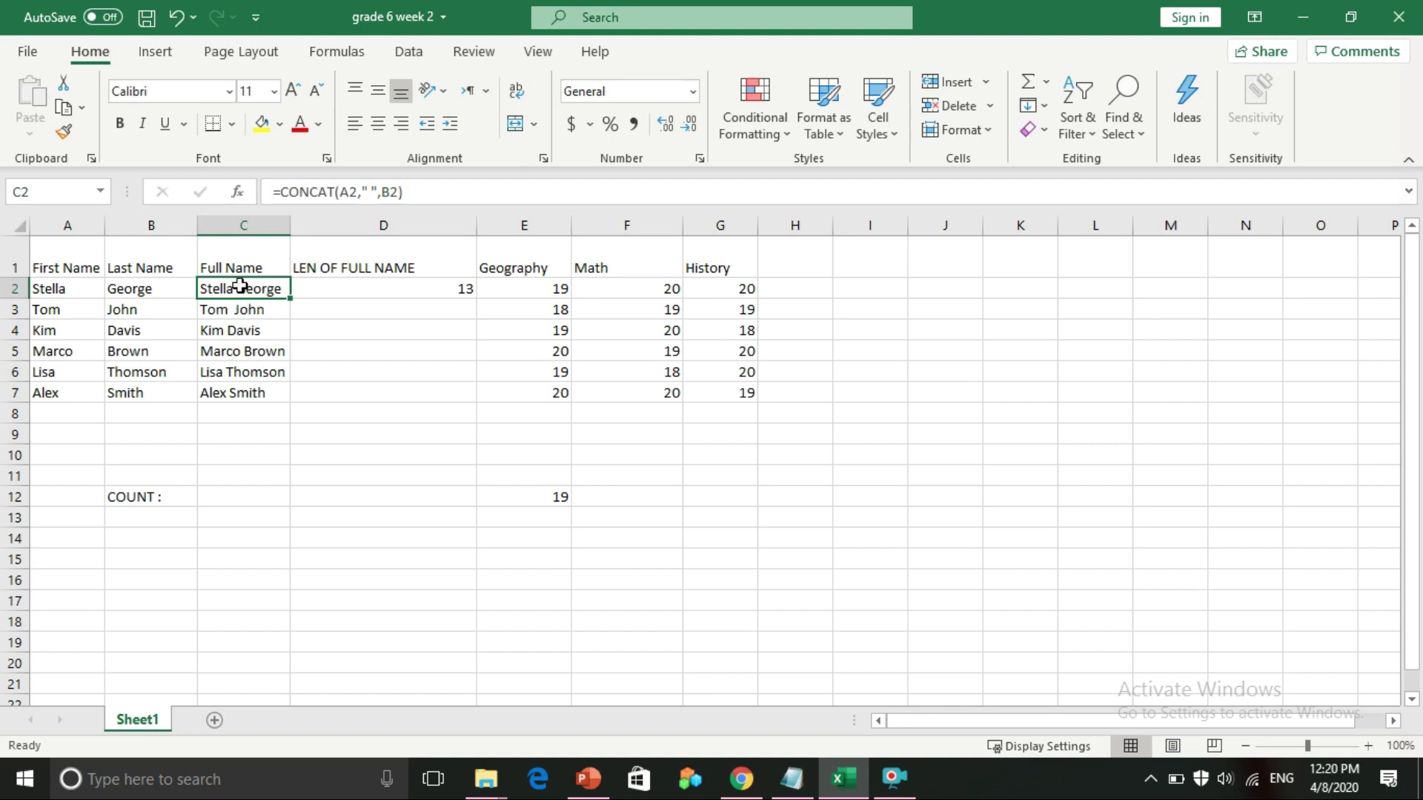
pyautogui.click(389, 286)
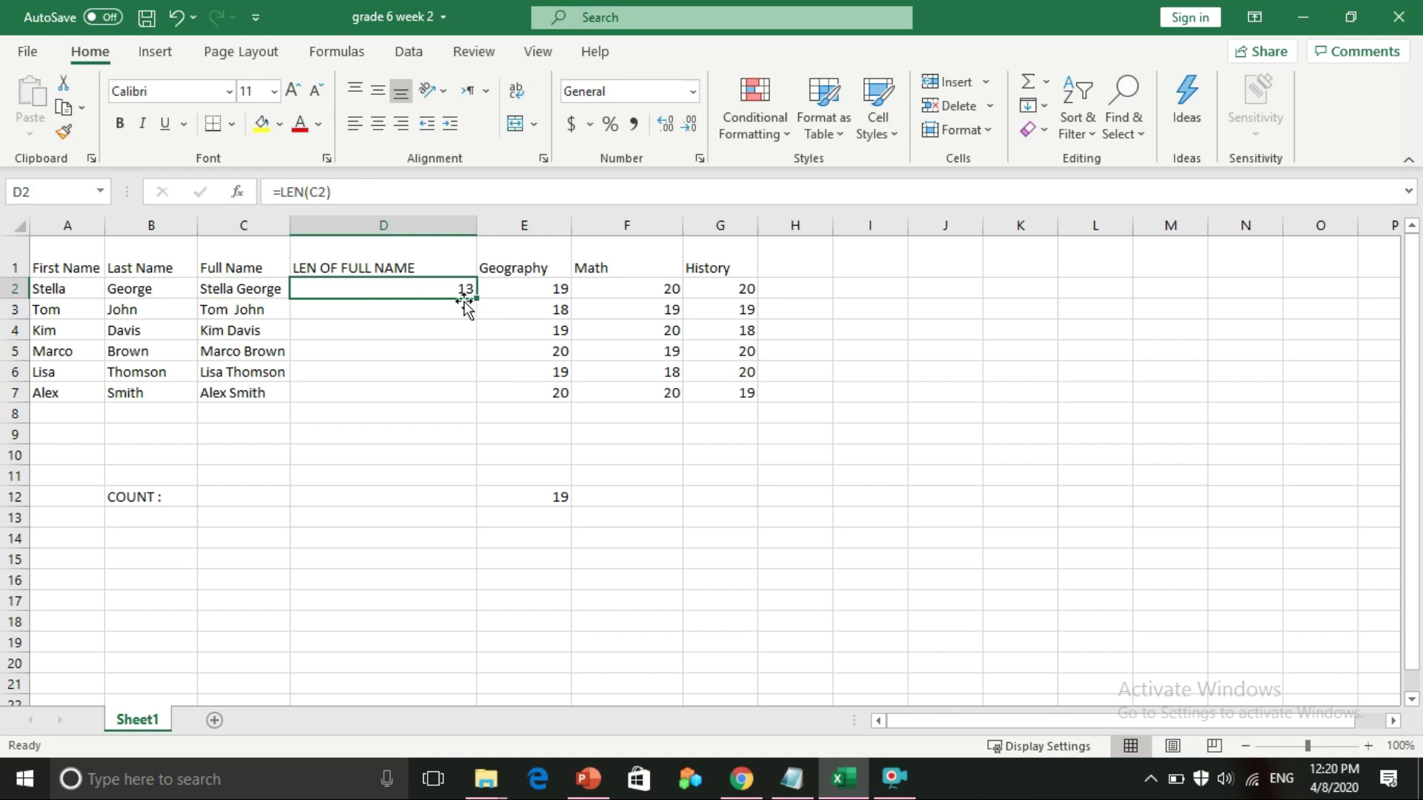
# Fill D2's LEN formula down to D7, giving lengths 13, 9, 9, 11, 12 and 10
pyautogui.click(476, 296)
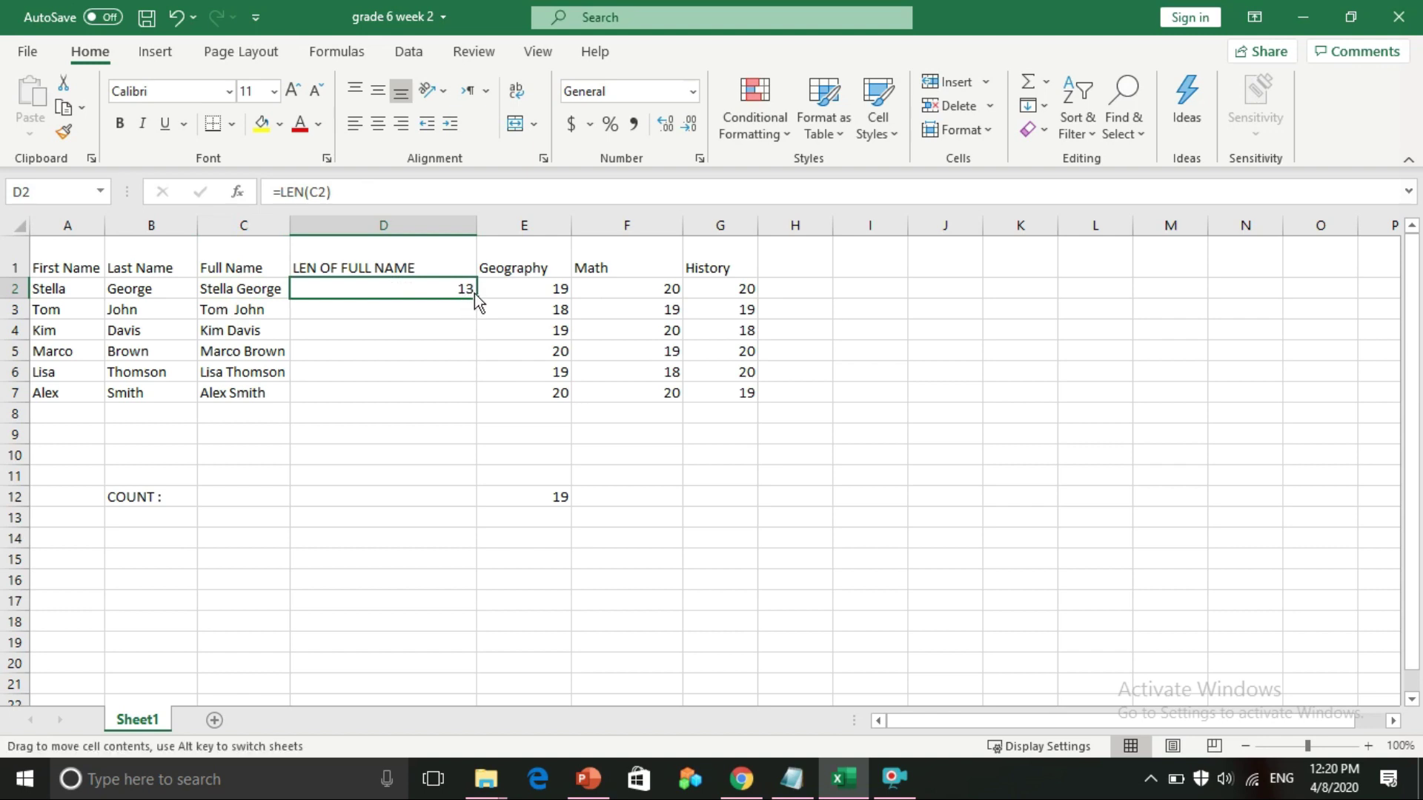
pyautogui.moveTo(475, 298); pyautogui.dragTo(448, 401)
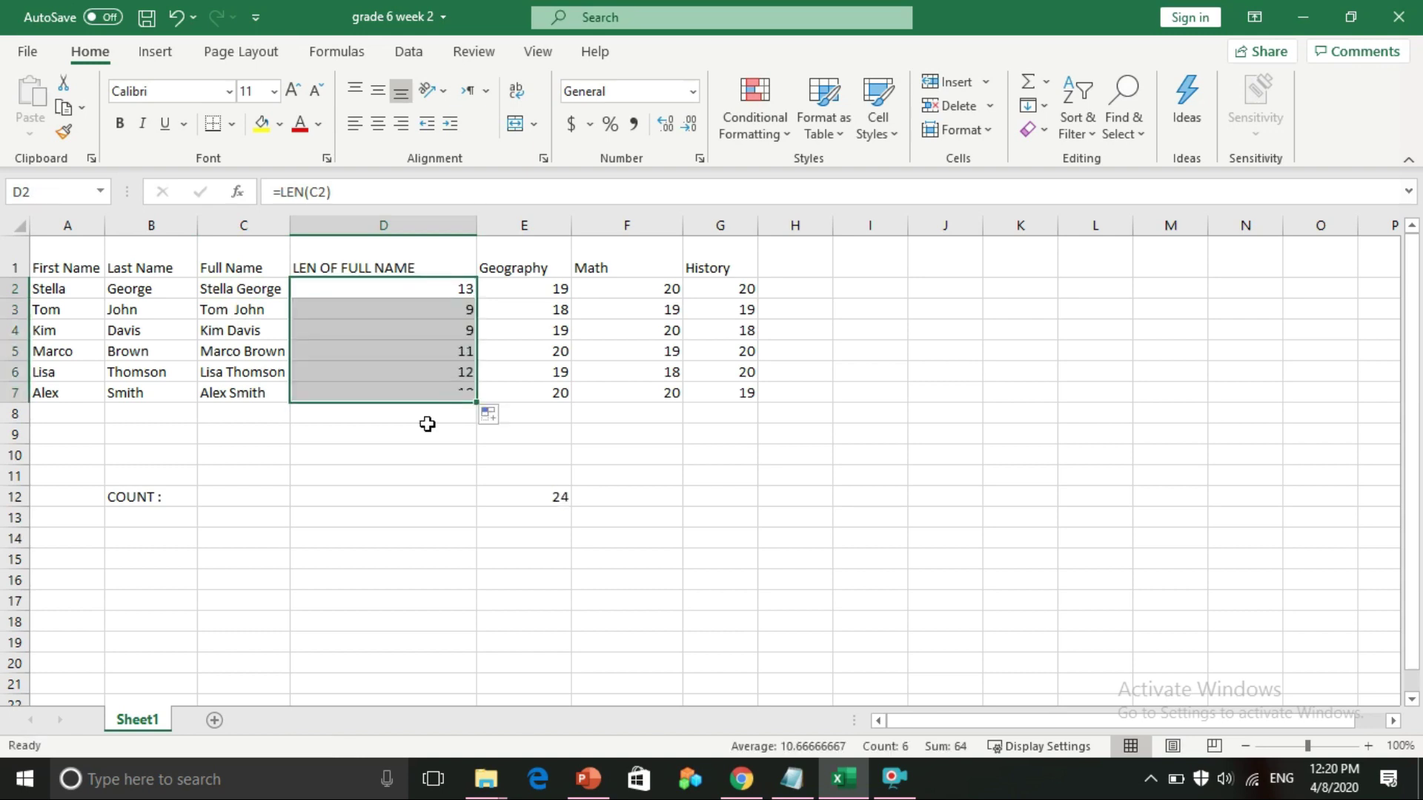
pyautogui.click(378, 474)
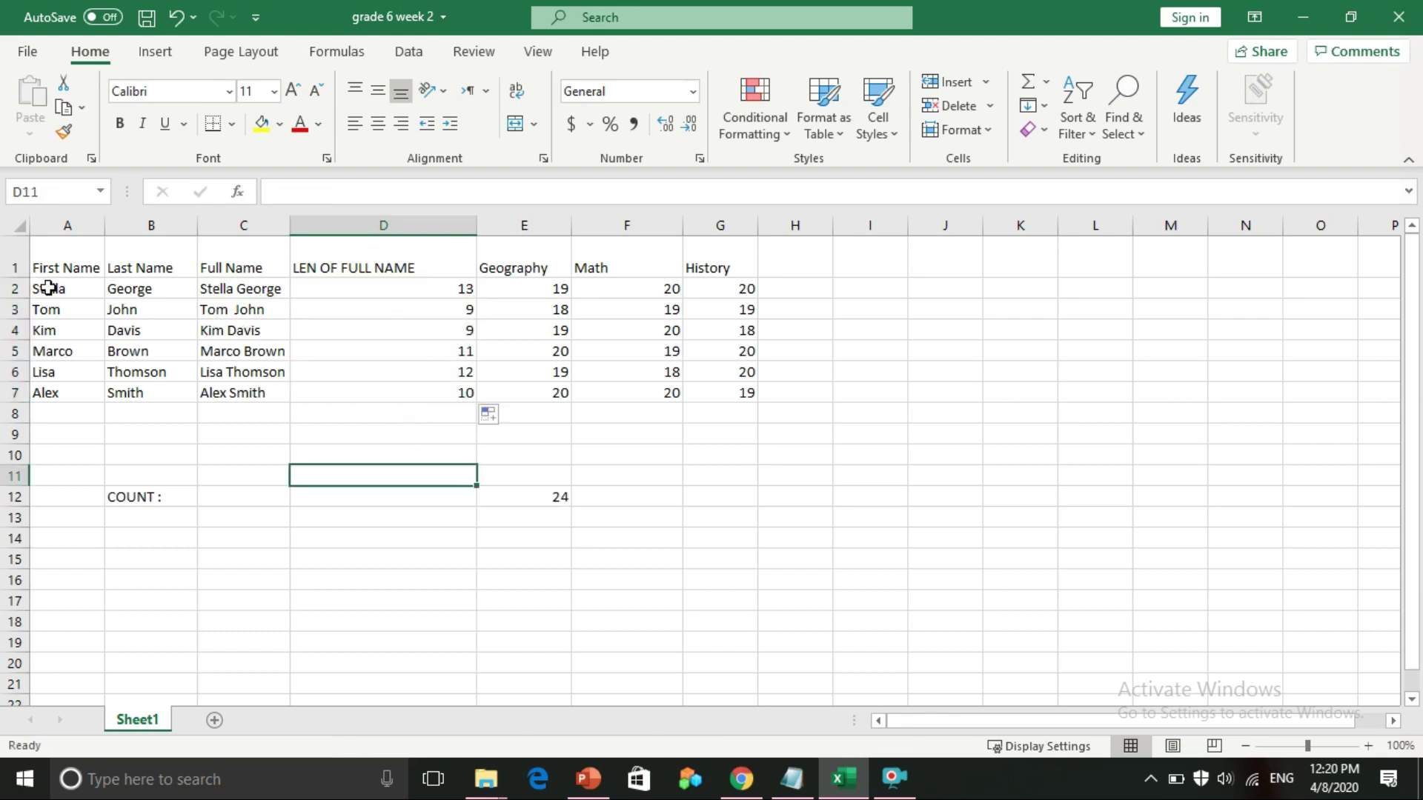
# Check the formulas in C3, C4, D3 and D5, then return to PowerPoint's LEN slide
pyautogui.click(250, 322)
pyautogui.press('Up')
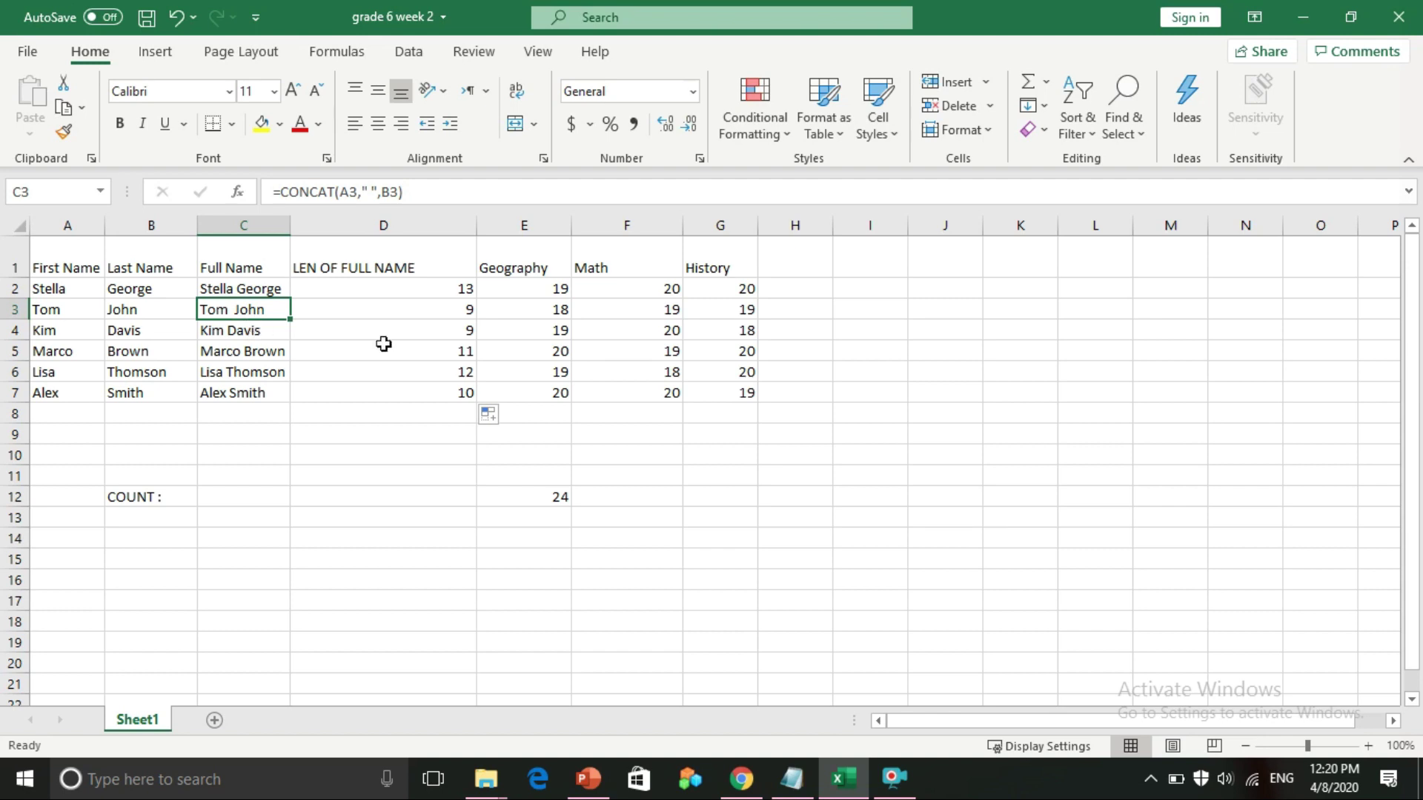
pyautogui.click(454, 309)
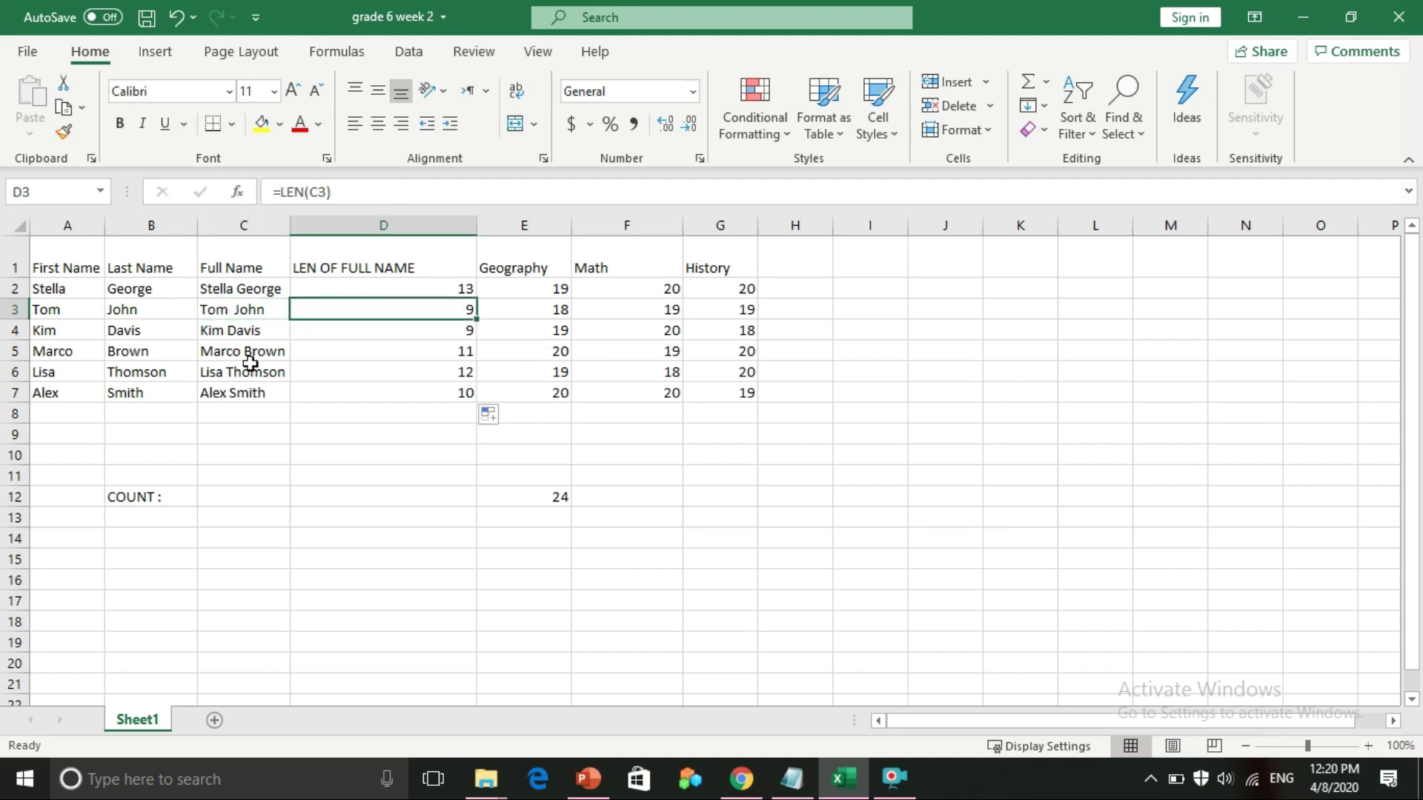
pyautogui.click(247, 332)
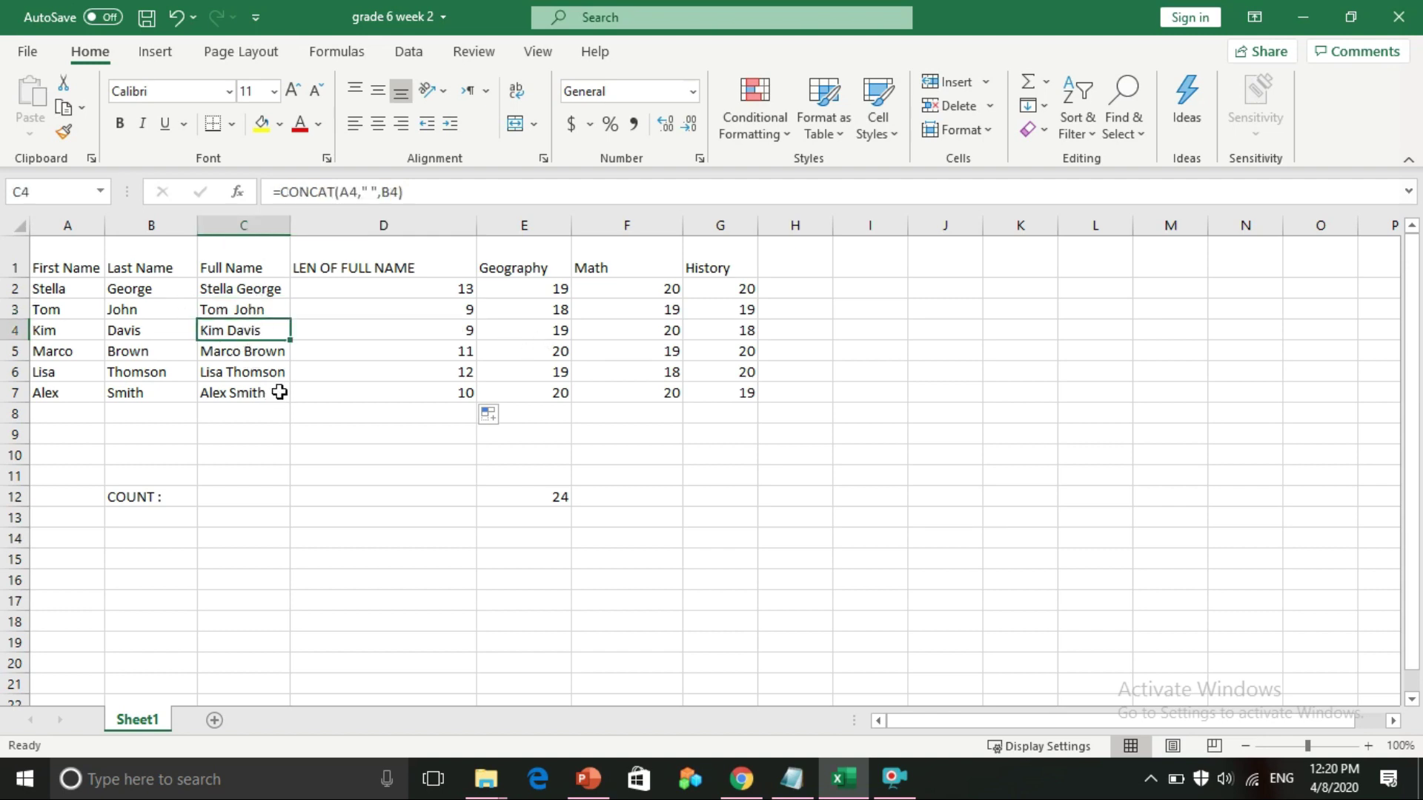
pyautogui.click(444, 354)
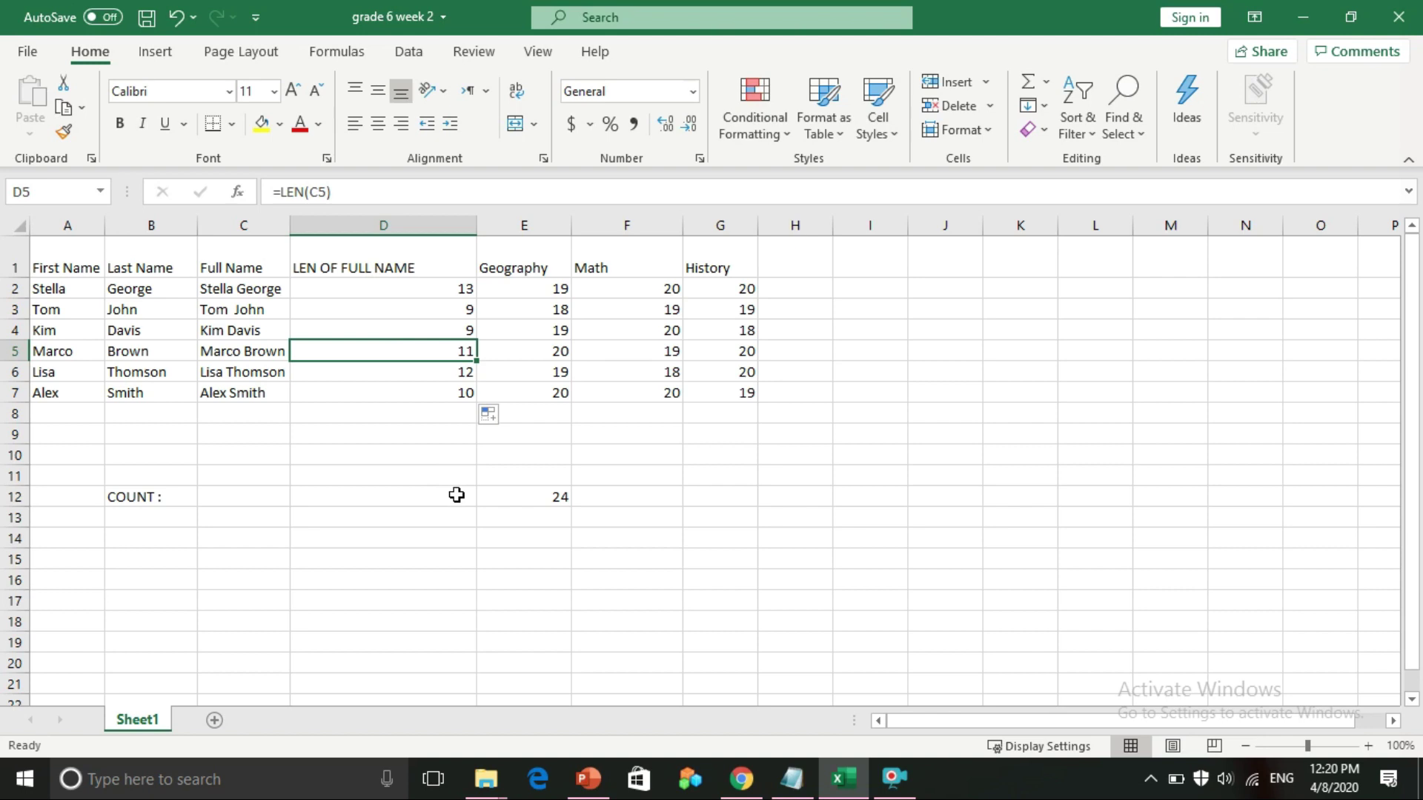
pyautogui.click(587, 782)
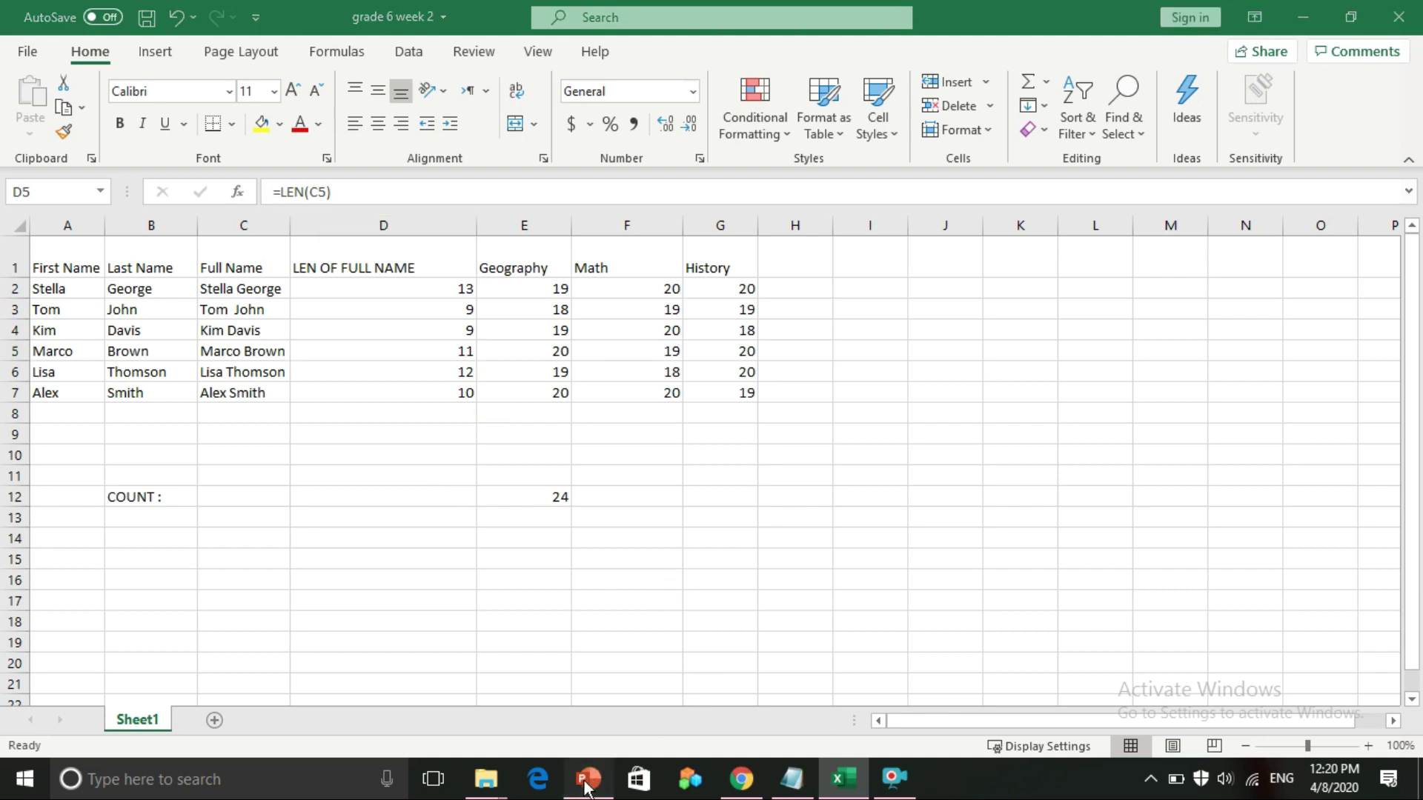
pyautogui.click(139, 548)
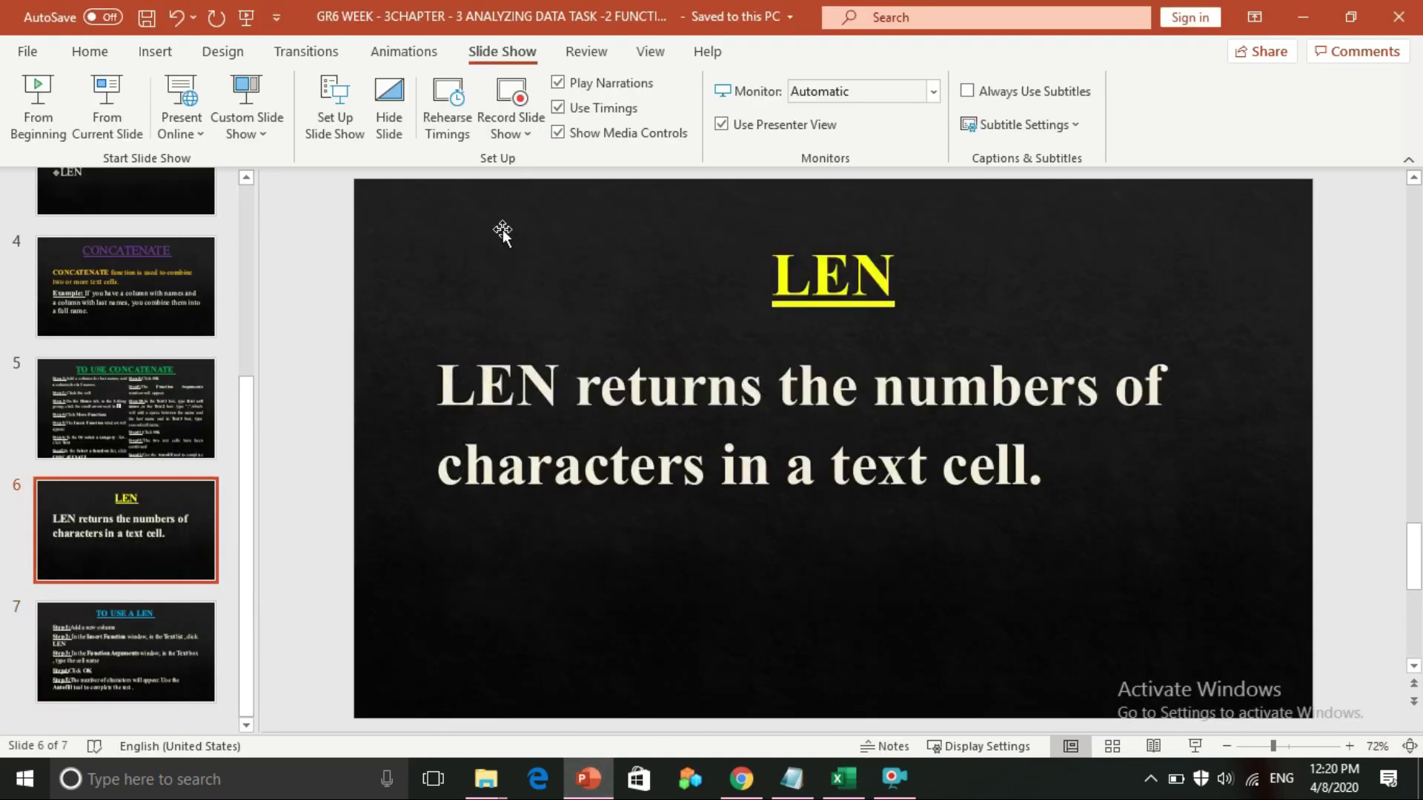
# Present the LEN slide, show the TOPICS slide, then return to Excel at cell B15
pyautogui.click(94, 104)
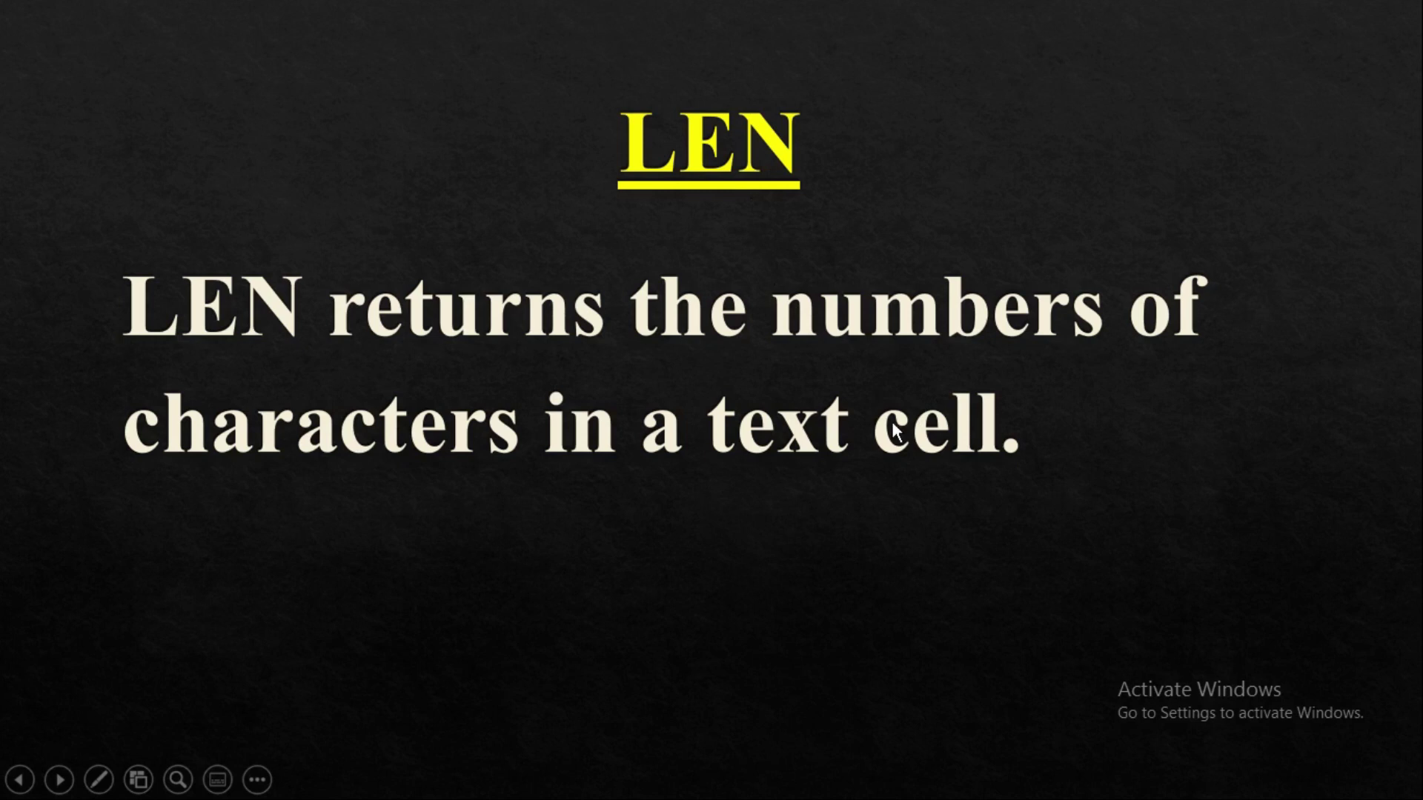
pyautogui.press('Escape')
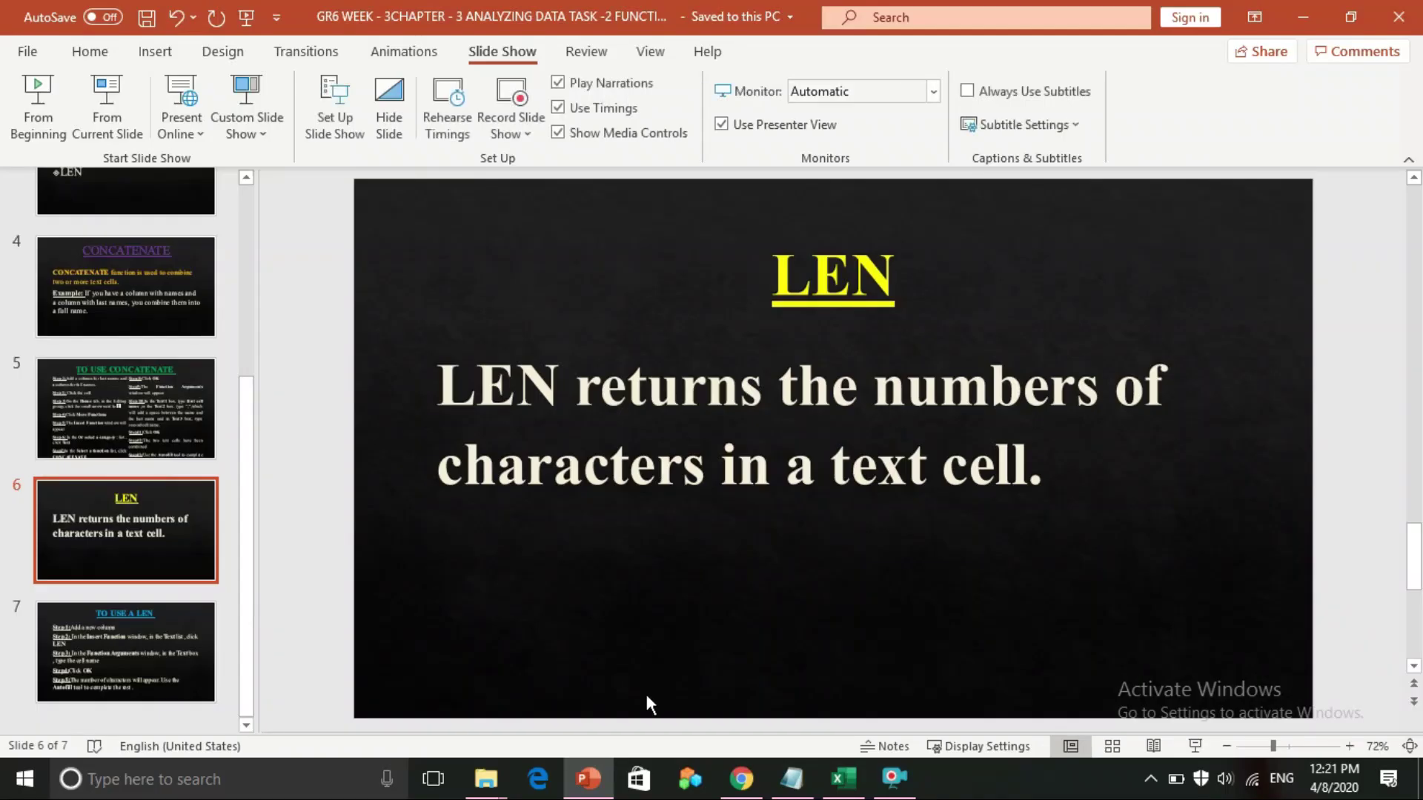
pyautogui.scroll(3, 189, 487)
pyautogui.click(191, 486)
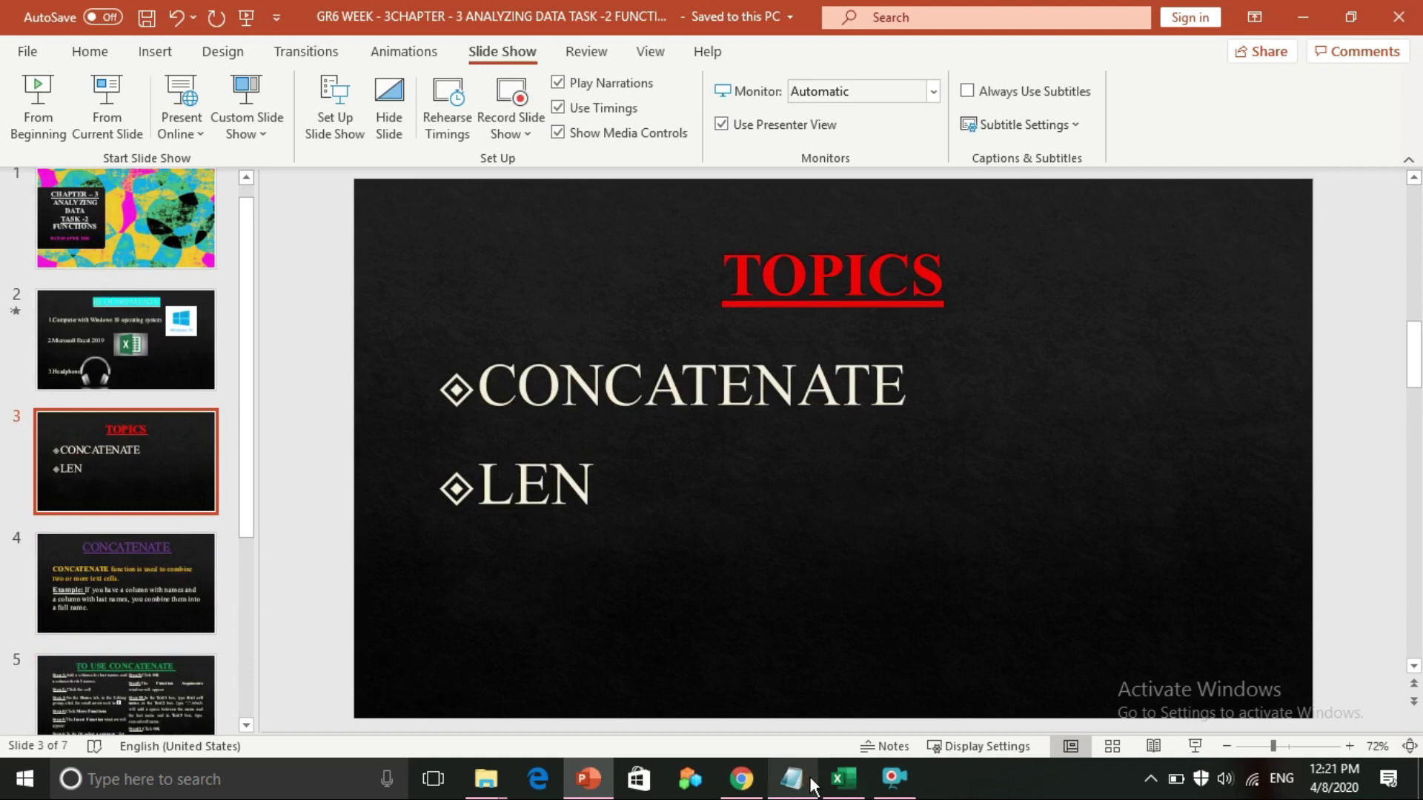
pyautogui.click(843, 778)
pyautogui.click(190, 555)
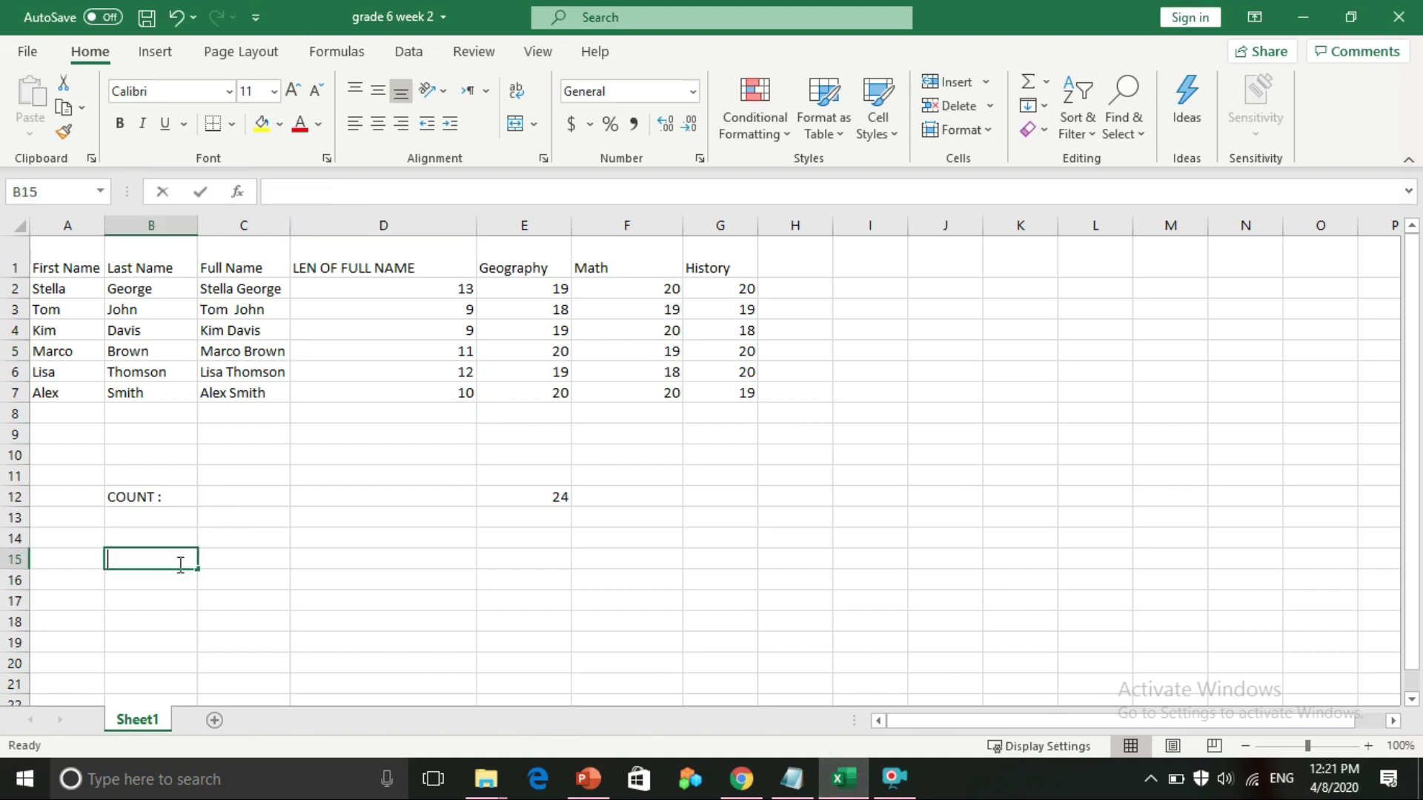
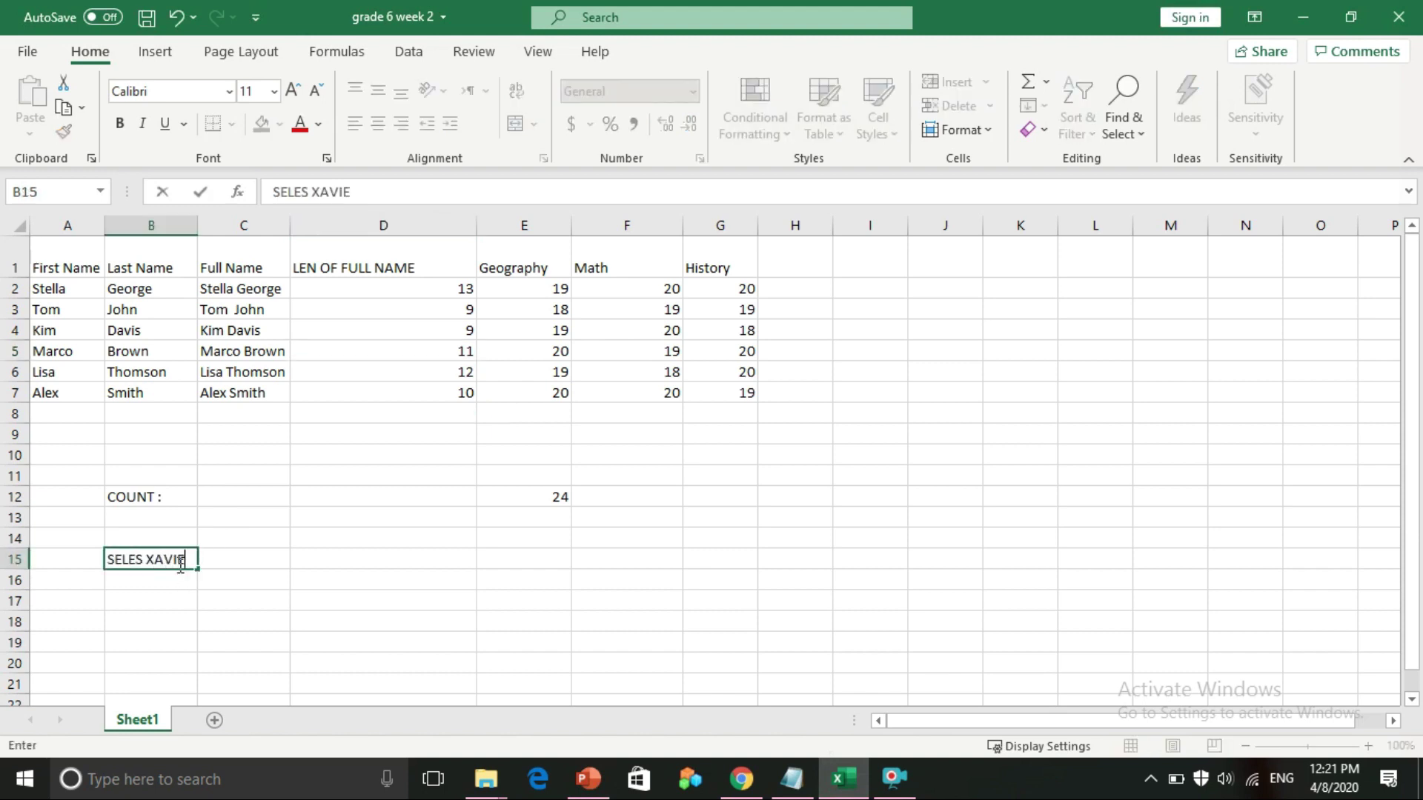
# Enter a person's full name in capital letters into cell B15
pyautogui.click(151, 597)
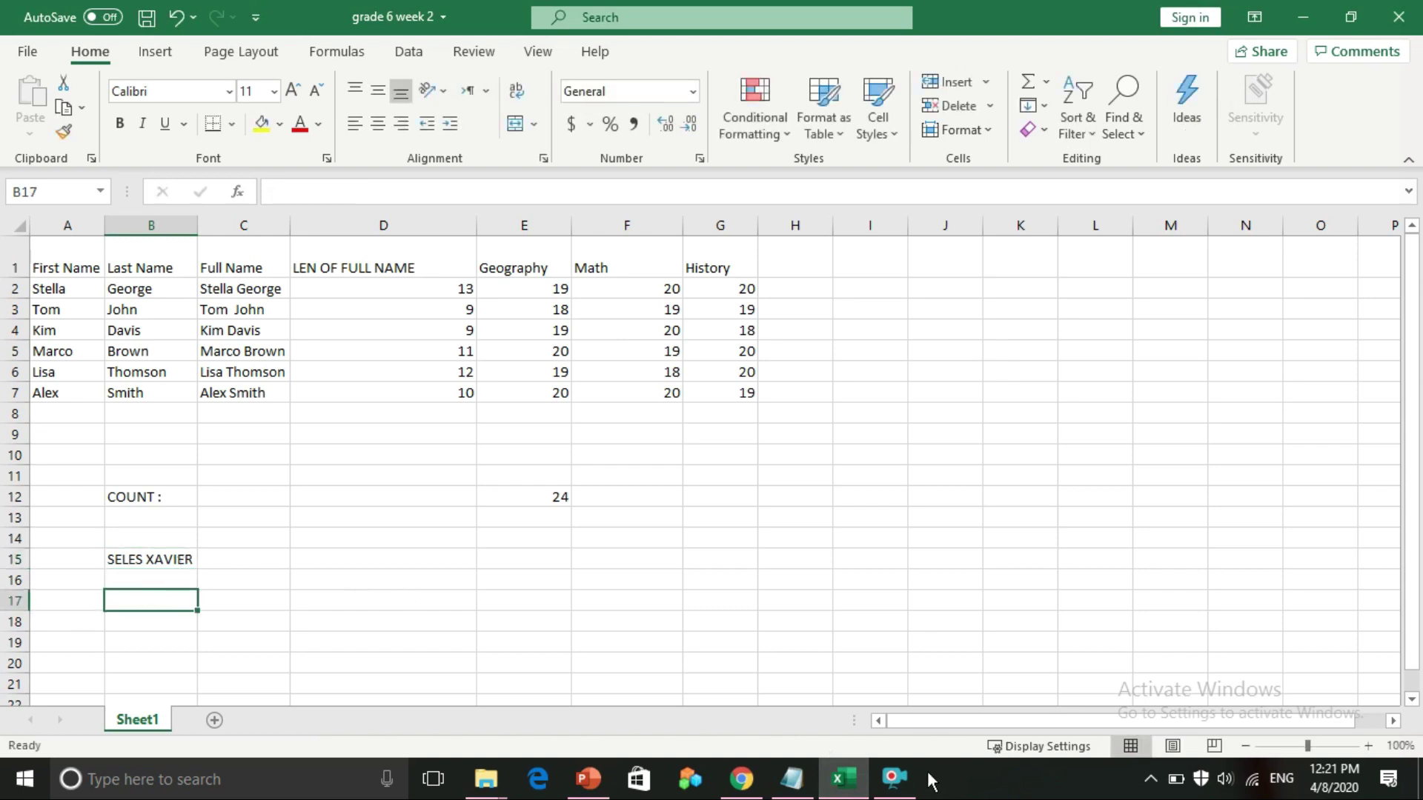
pyautogui.click(894, 778)
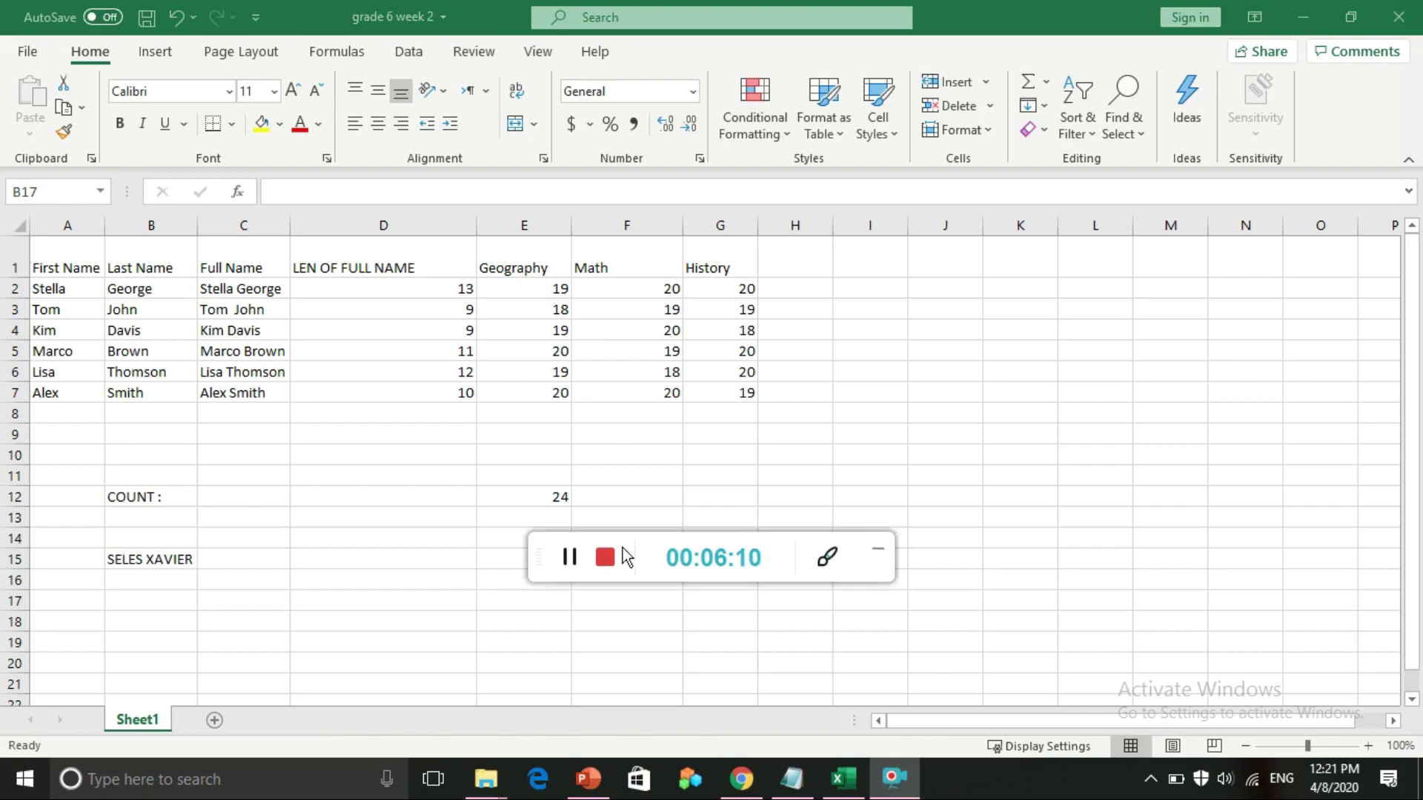